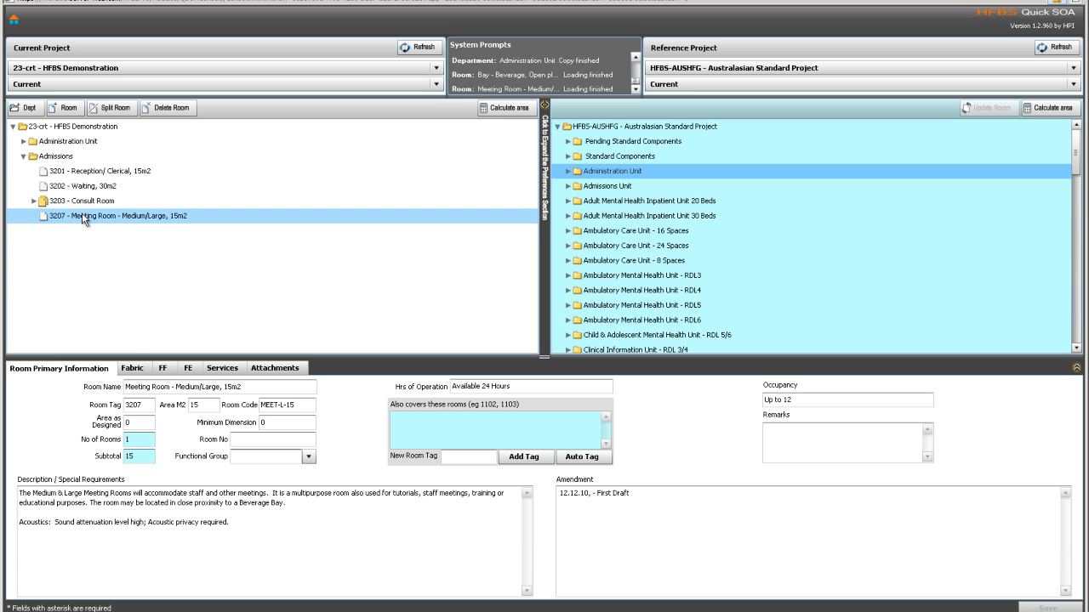
Shorten the name of room 3207 to "Meeting Room - Medium/Large".
left_click(191, 528)
left_click(568, 505)
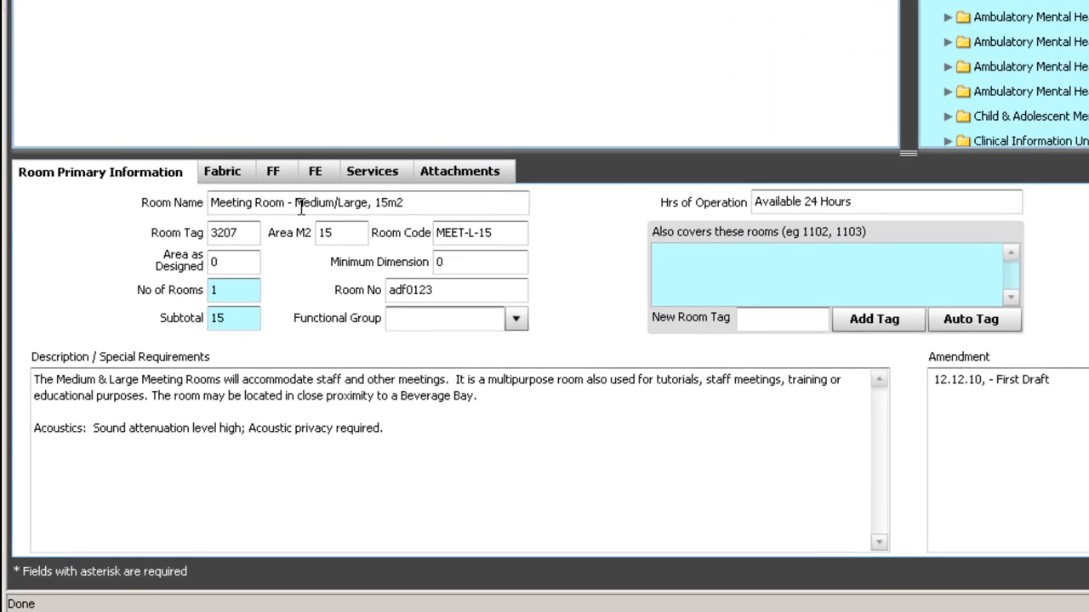
left_click(177, 387)
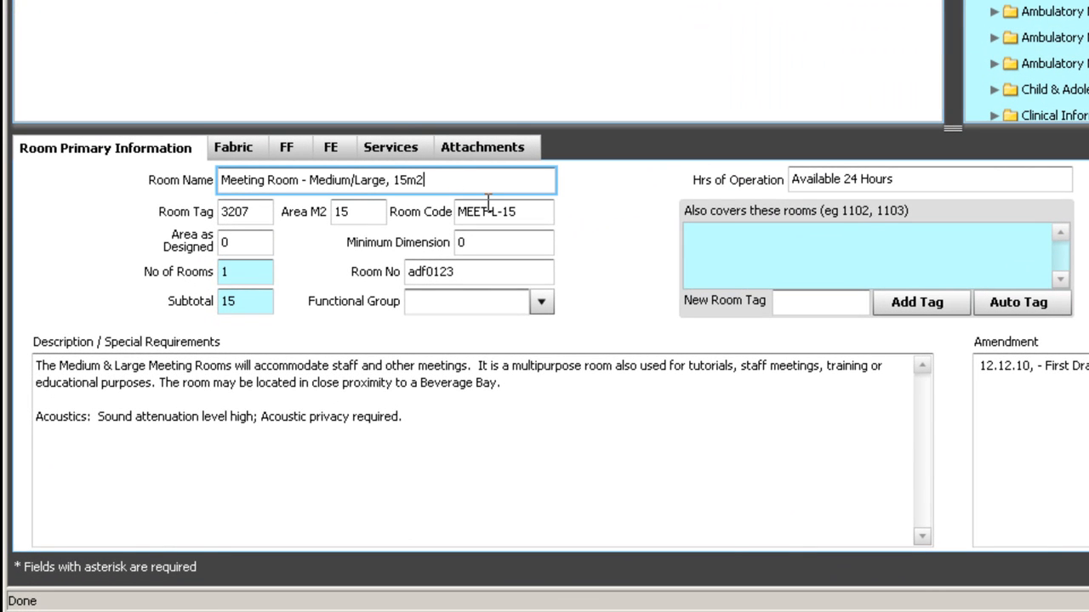
key("BackSpace")
key("BackSpace")
key("BackSpace")
key("BackSpace")
key("BackSpace")
key("BackSpace")
Set the meeting room's area to 14 m2 and its area as designed to 16.
left_click(260, 218)
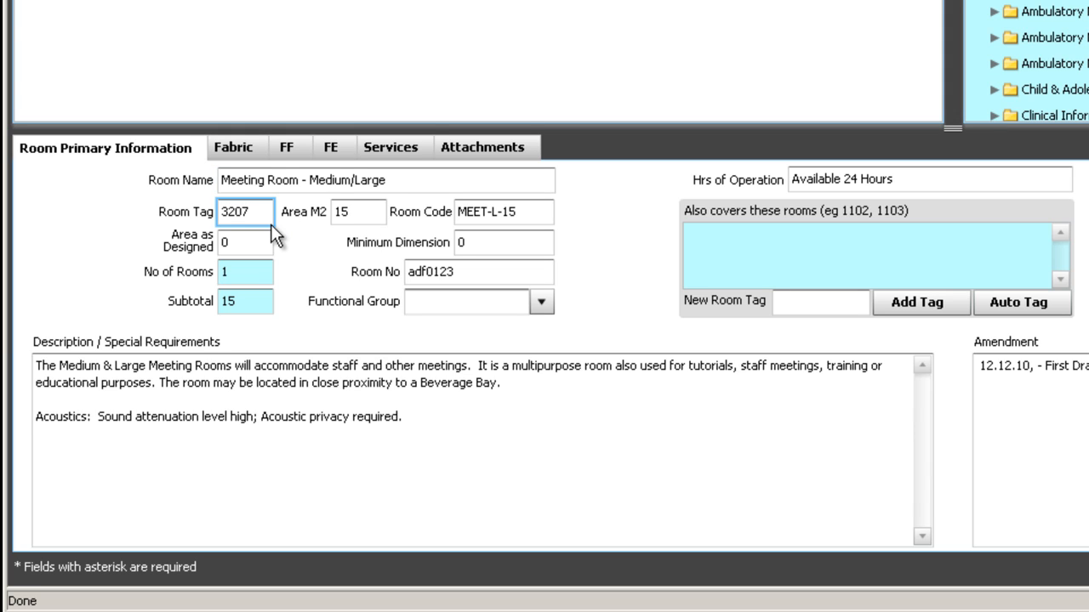
left_click(358, 213)
key("BackSpace")
type("4")
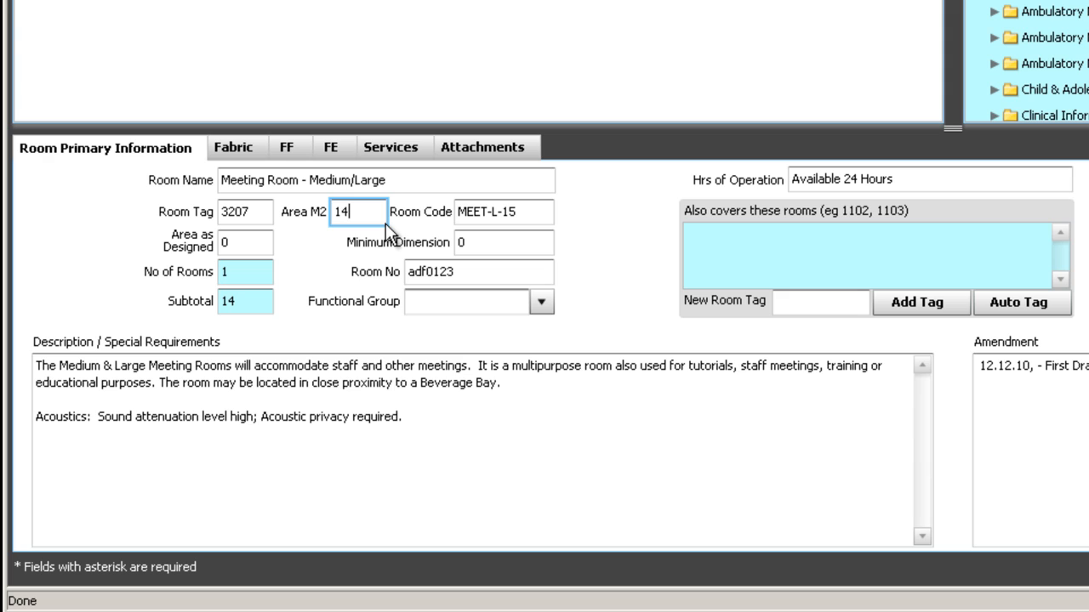
left_click(489, 213)
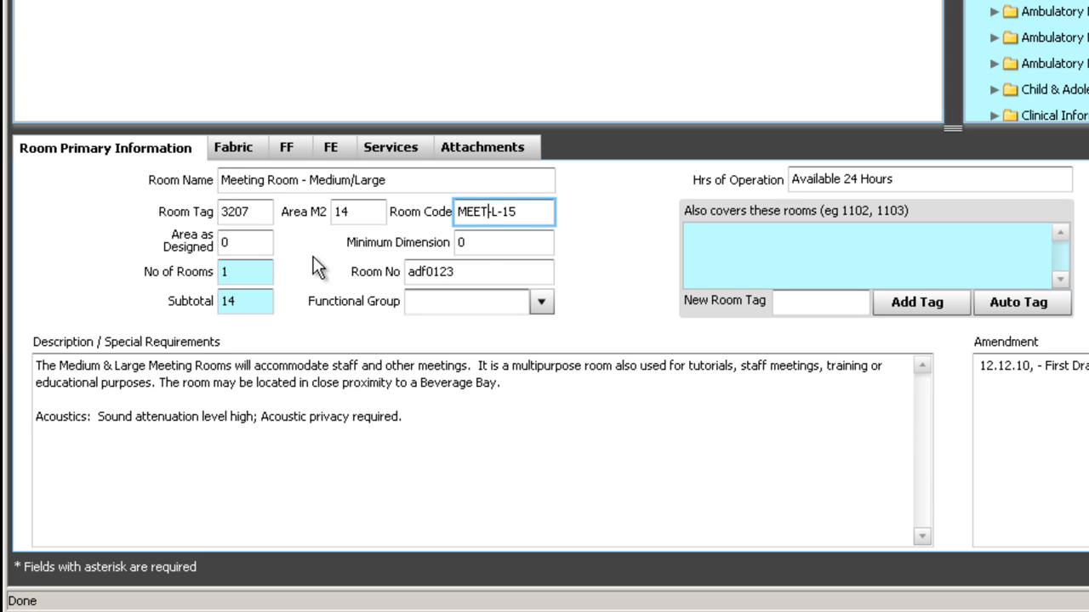
left_click(254, 242)
key("BackSpace")
type("16")
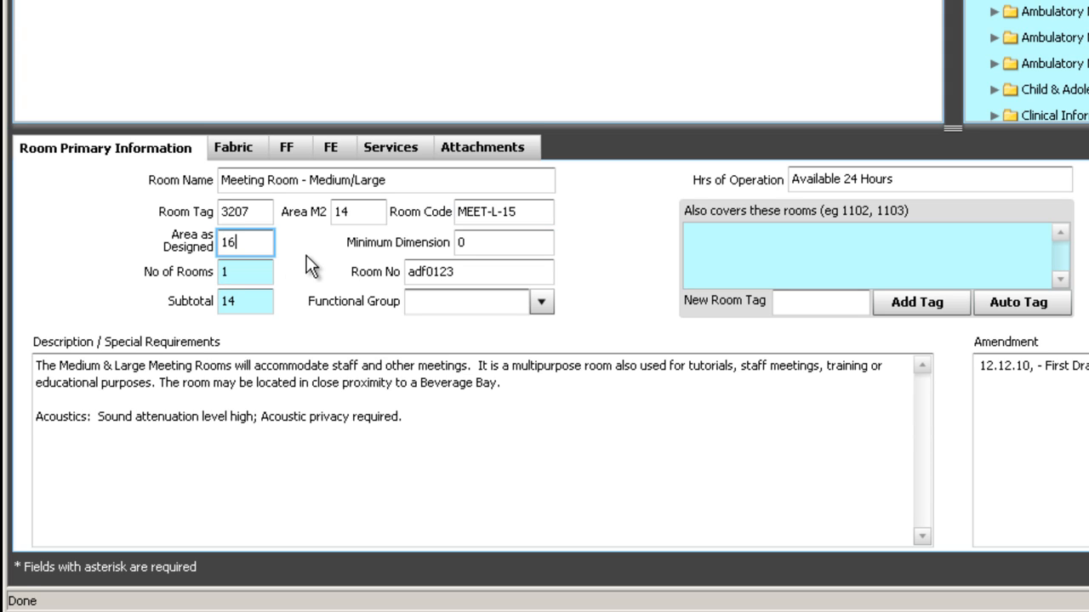
left_click(505, 243)
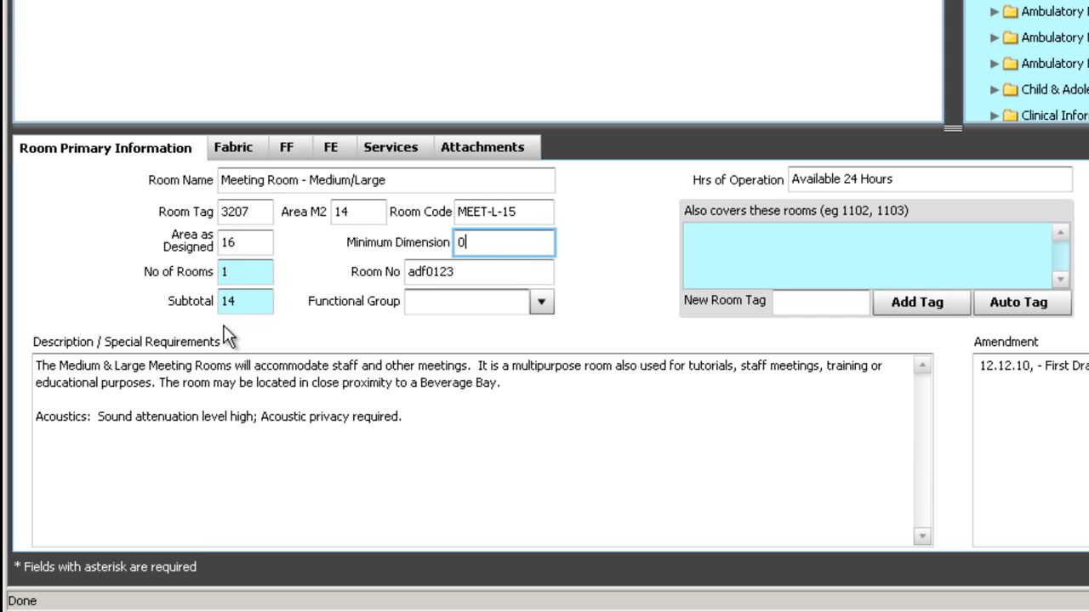
Replace the meeting room's room number with asf-1236.
left_click(493, 274)
key("BackSpace")
key("BackSpace")
key("BackSpace")
key("BackSpace")
key("BackSpace")
key("BackSpace")
key("BackSpace")
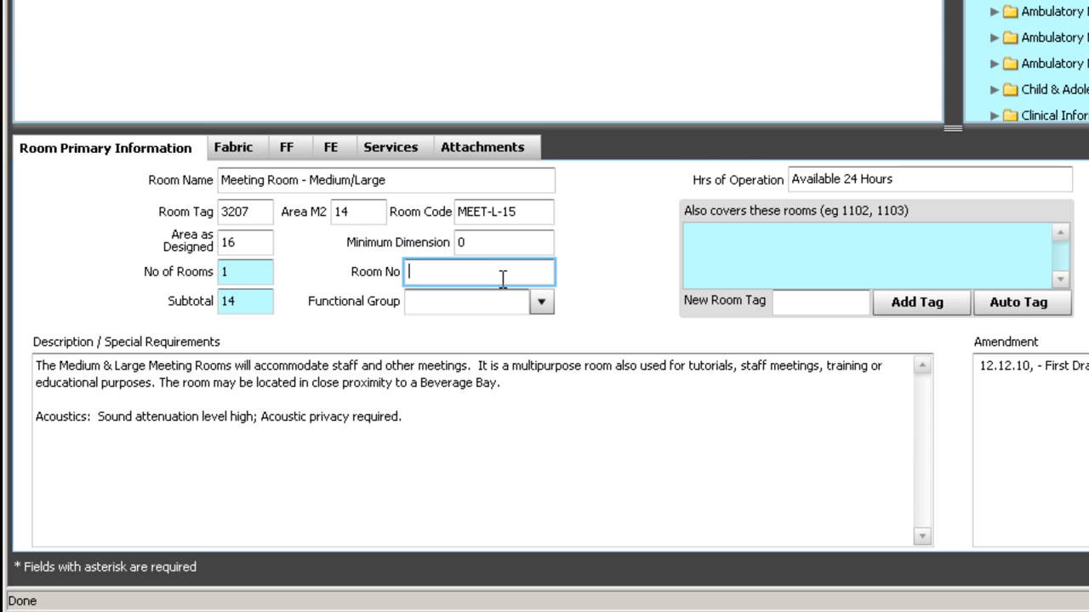
type("asf-1236")
Choose Existing Areas as the meeting room's functional group.
left_click(466, 302)
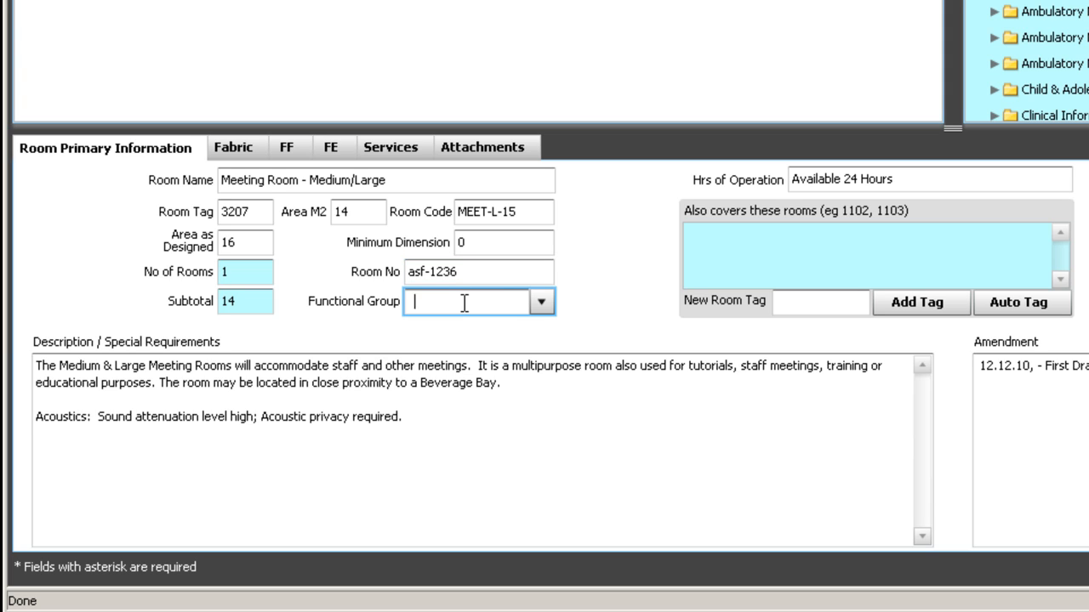
left_click(546, 301)
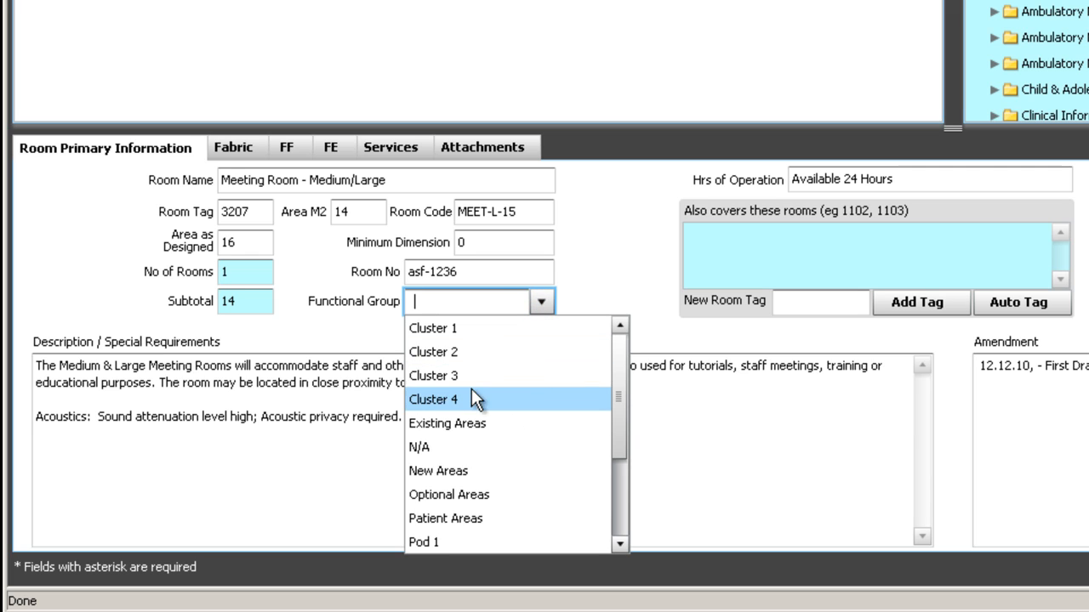
left_click(460, 421)
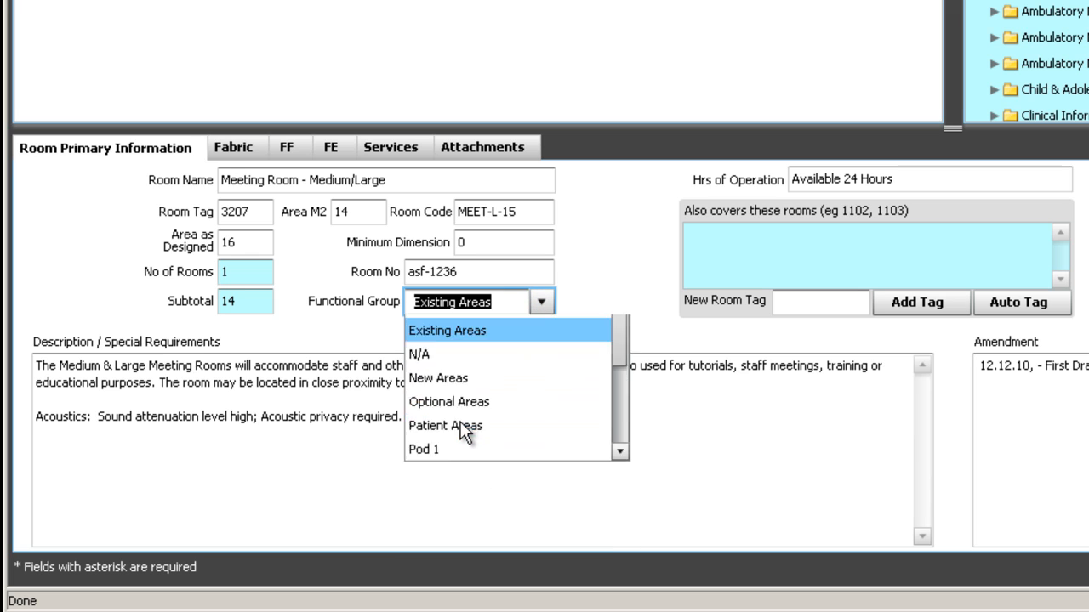
Set the meeting room's functional group to the custom text "Entry Areas".
left_click(494, 302)
key("BackSpace")
key("BackSpace")
key("BackSpace")
key("BackSpace")
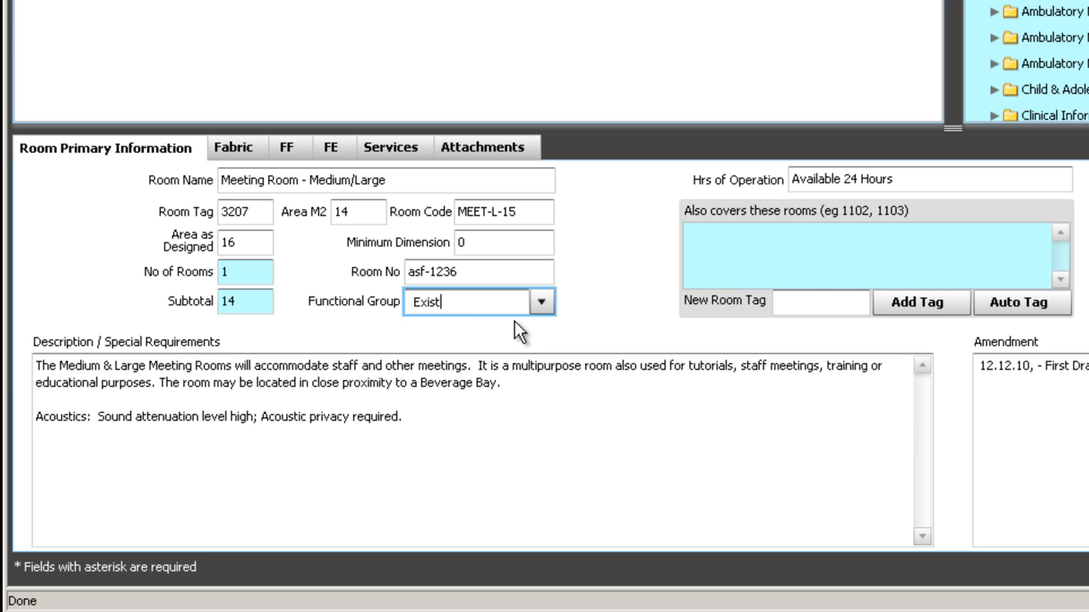
key("BackSpace")
key("BackSpace")
type("Entry Areas")
left_click(479, 382)
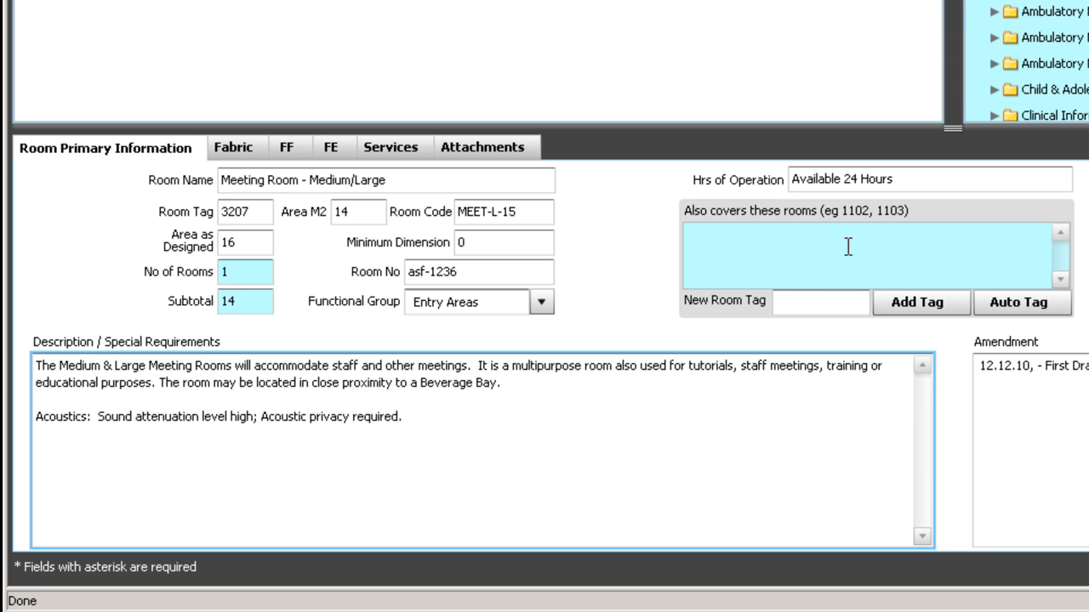
Add two automatic room tags and the tag 3489 to the rooms this room also covers, and save the room.
left_click(1027, 313)
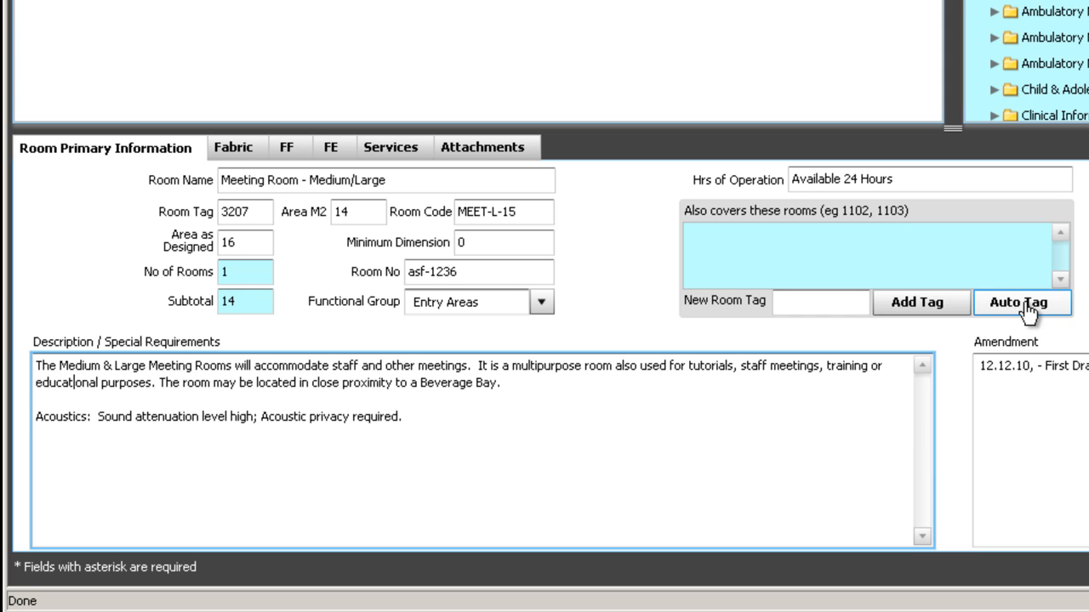
left_click(1027, 311)
left_click(1028, 311)
left_click(810, 304)
type("3489")
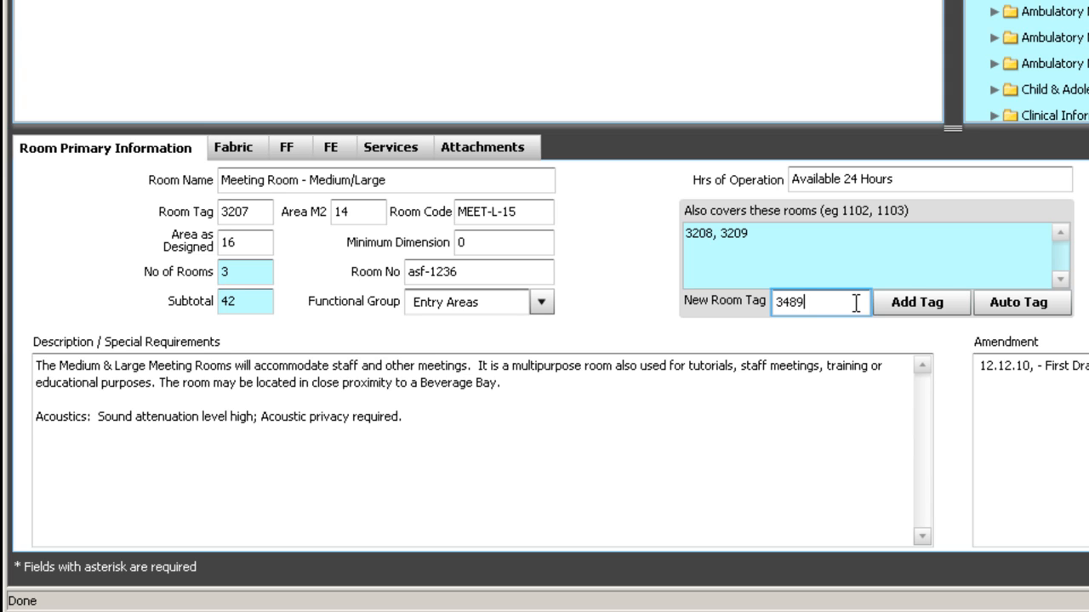
left_click(912, 304)
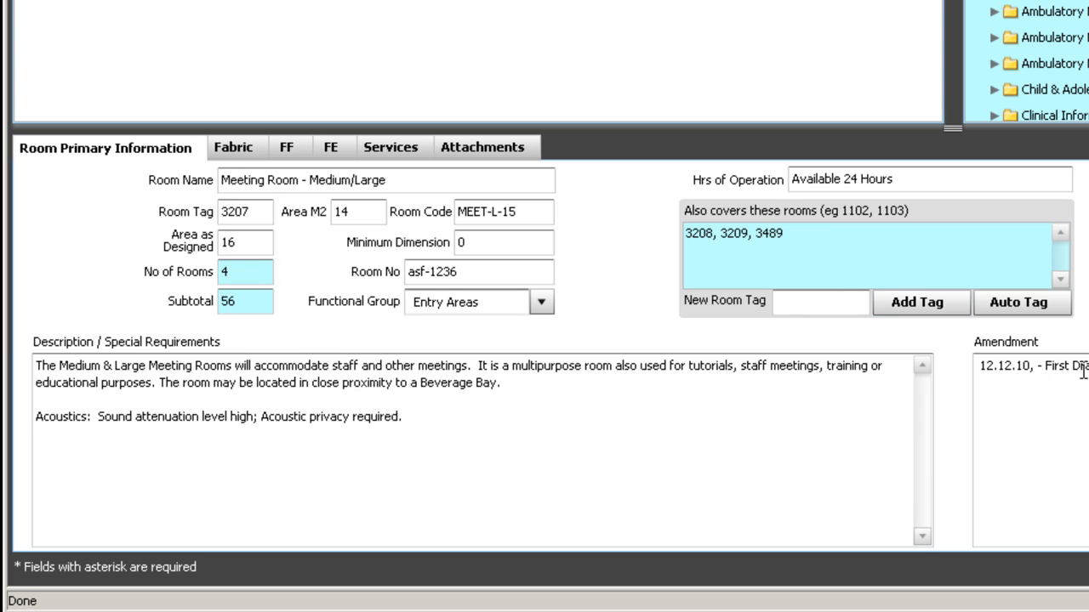
left_click(1062, 387)
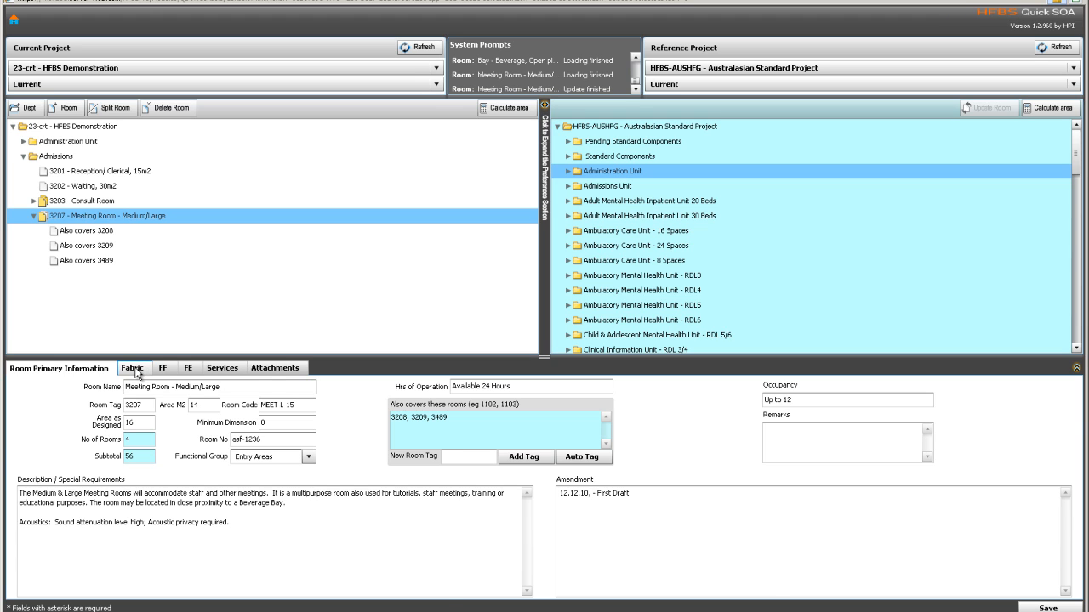
Remove acoustic ceiling item 5060 from the meeting room's fabric list and add it back from the available fabric items.
left_click(133, 369)
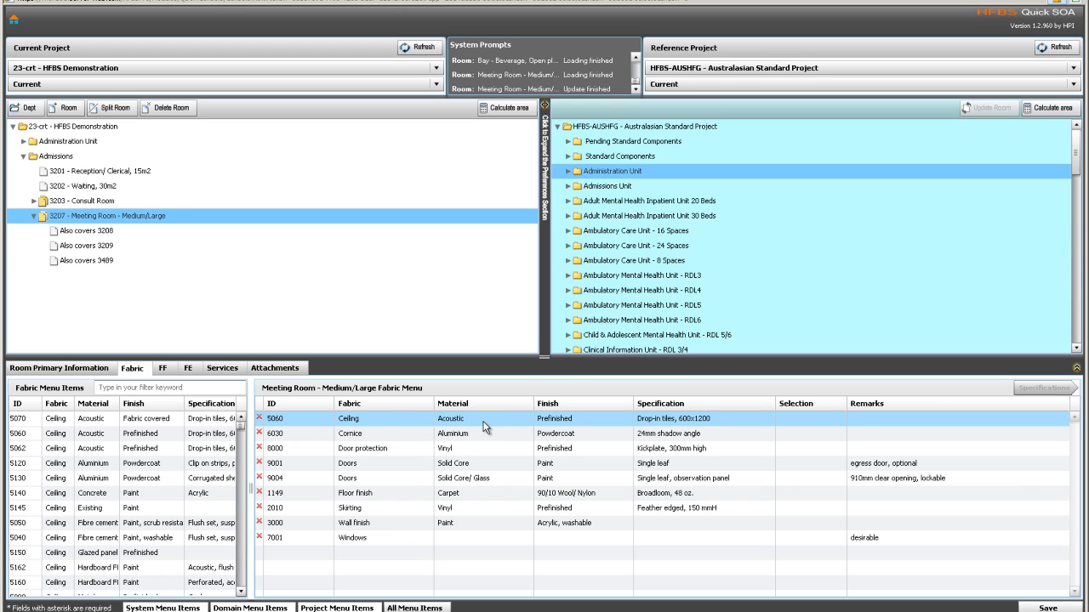
left_click(259, 419)
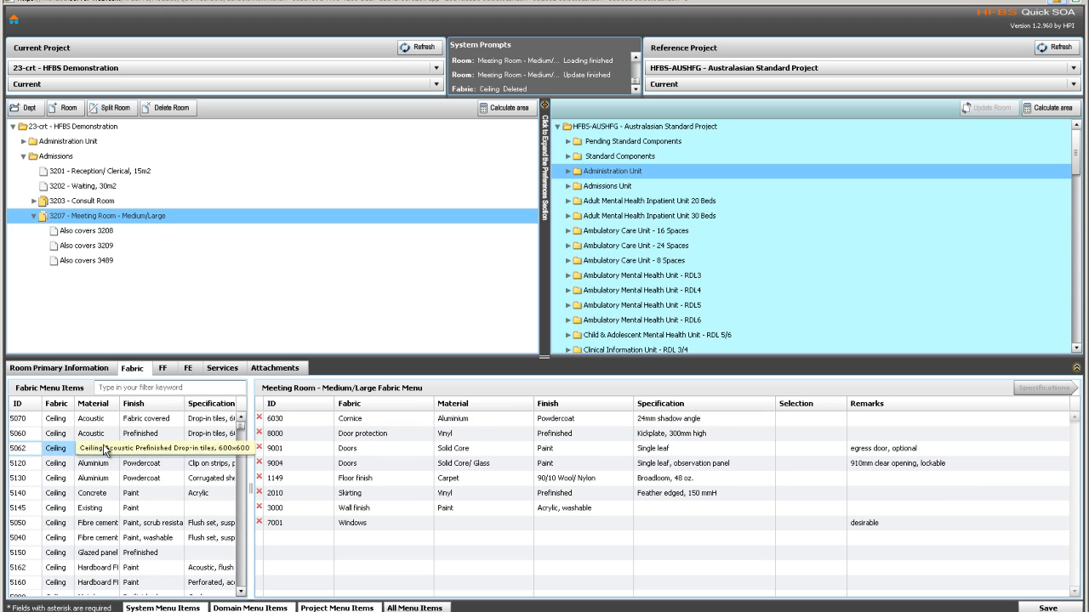
left_click_drag(77, 433, 315, 435)
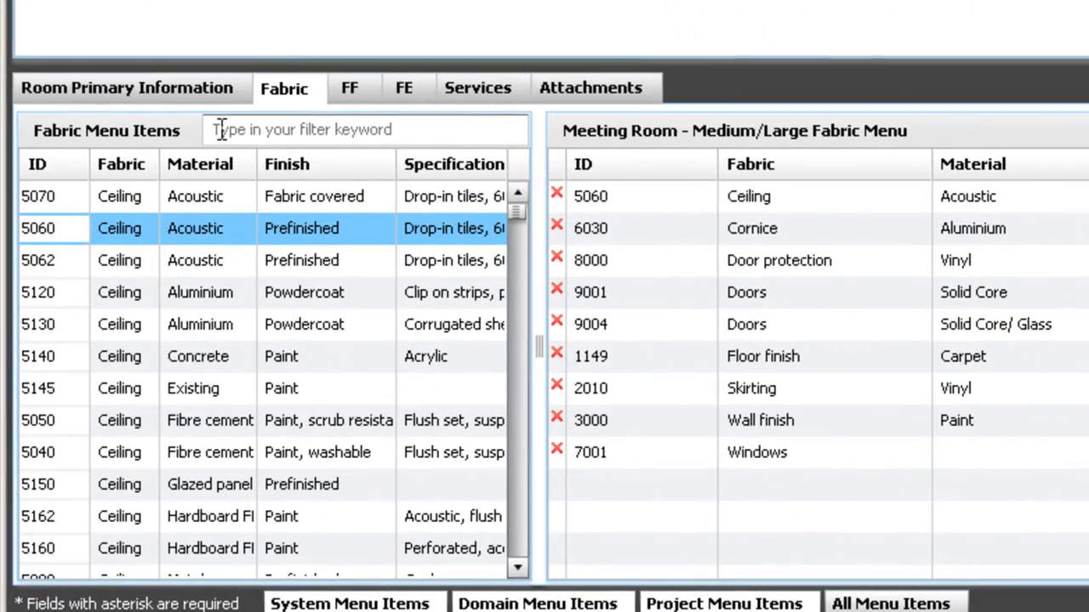
Filter the fabric items by "plast" and add plasterboard ceiling 5025 with epoxy paint to the room's fabric list.
left_click(230, 218)
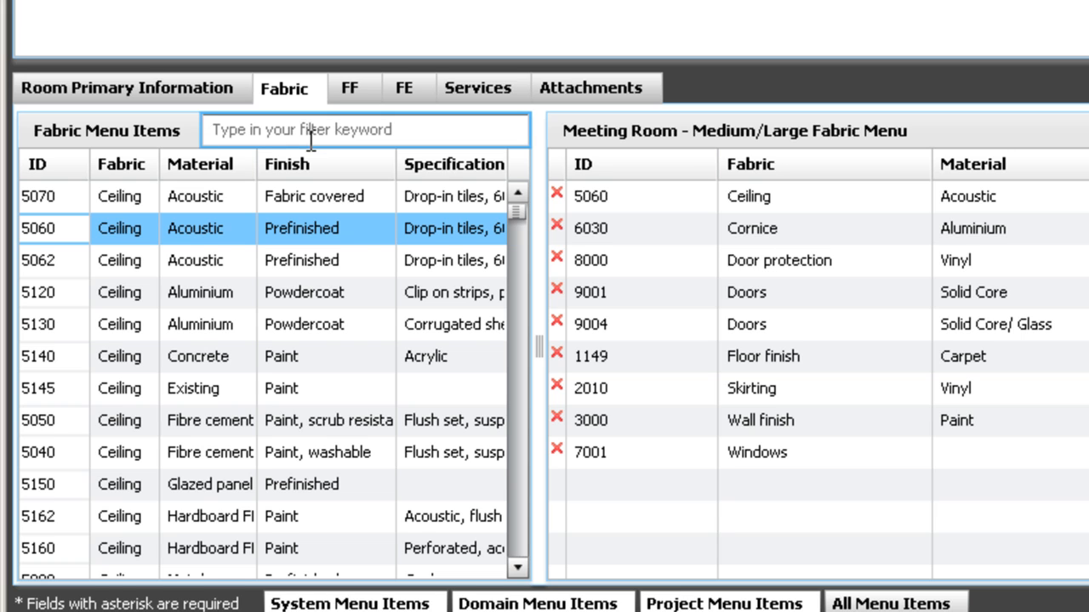
type("plast")
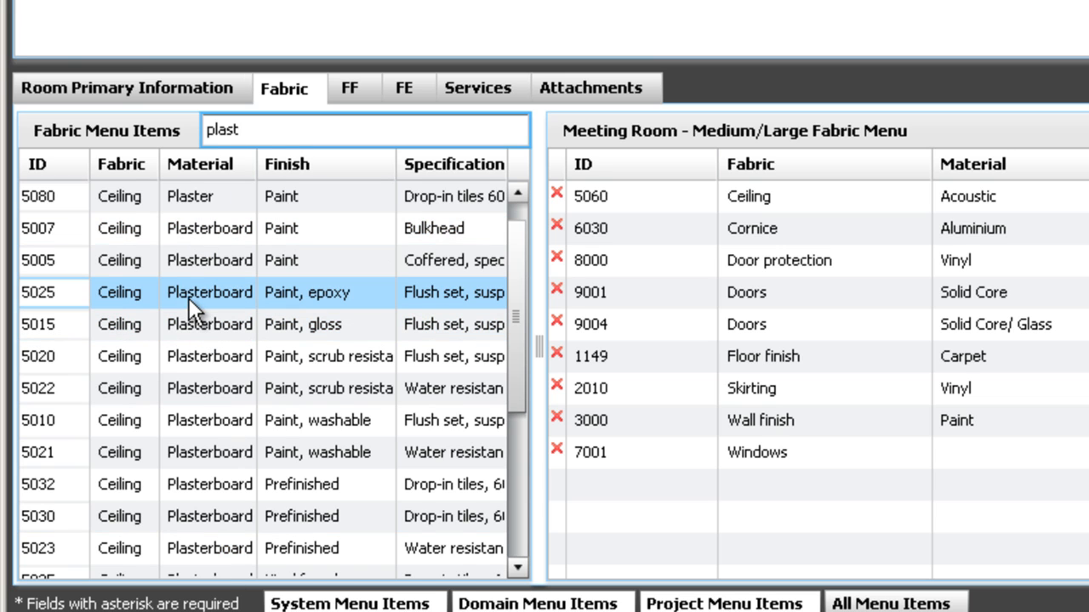
left_click_drag(187, 291, 802, 297)
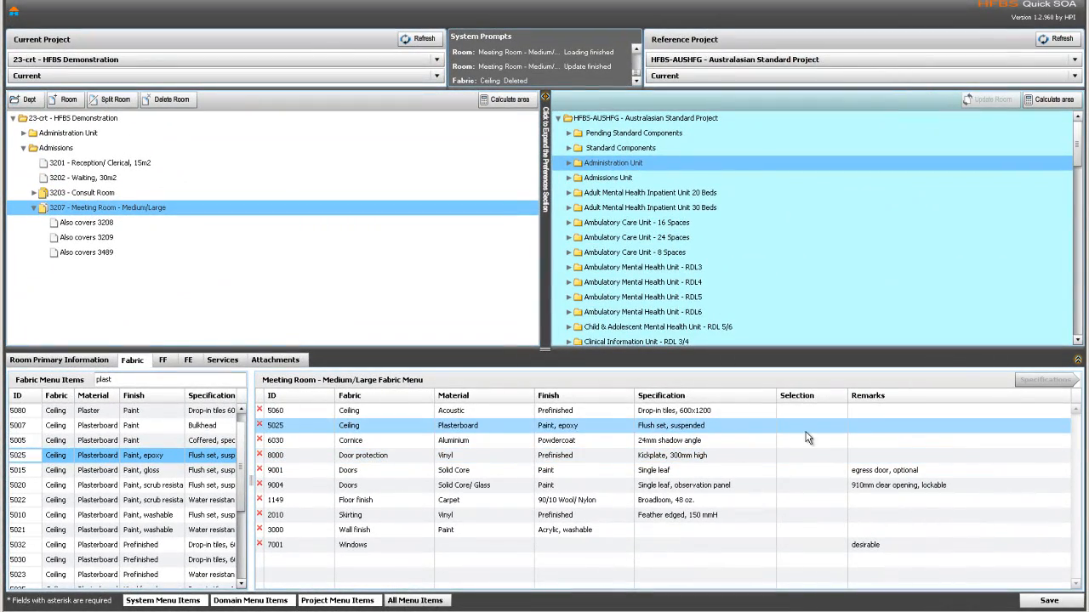
left_click(807, 431)
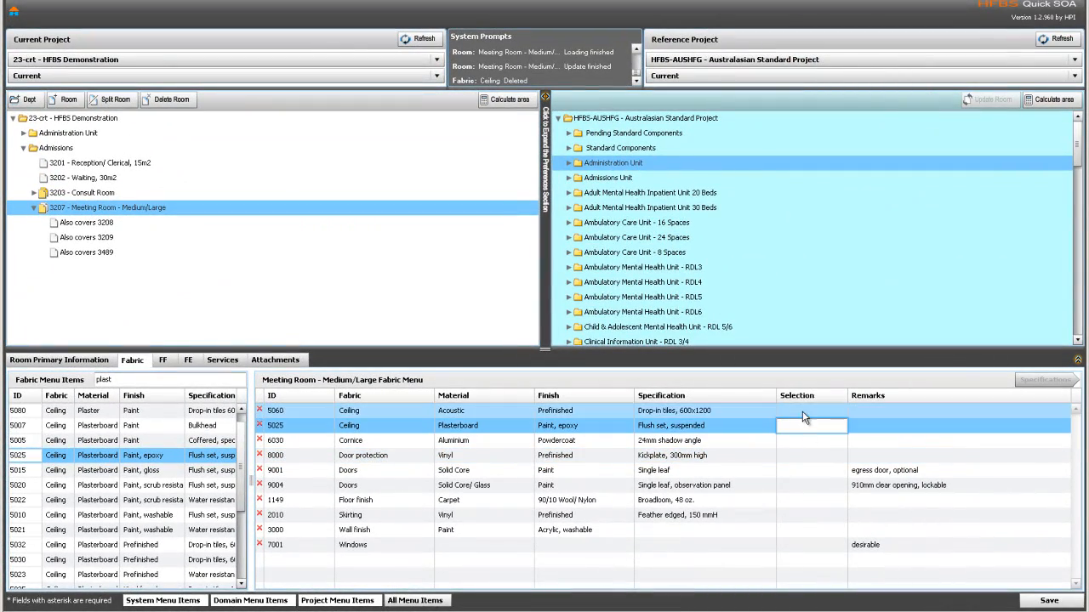
left_click(805, 438)
left_click(885, 413)
left_click(882, 427)
left_click(884, 471)
left_click(884, 485)
left_click(886, 512)
left_click(883, 449)
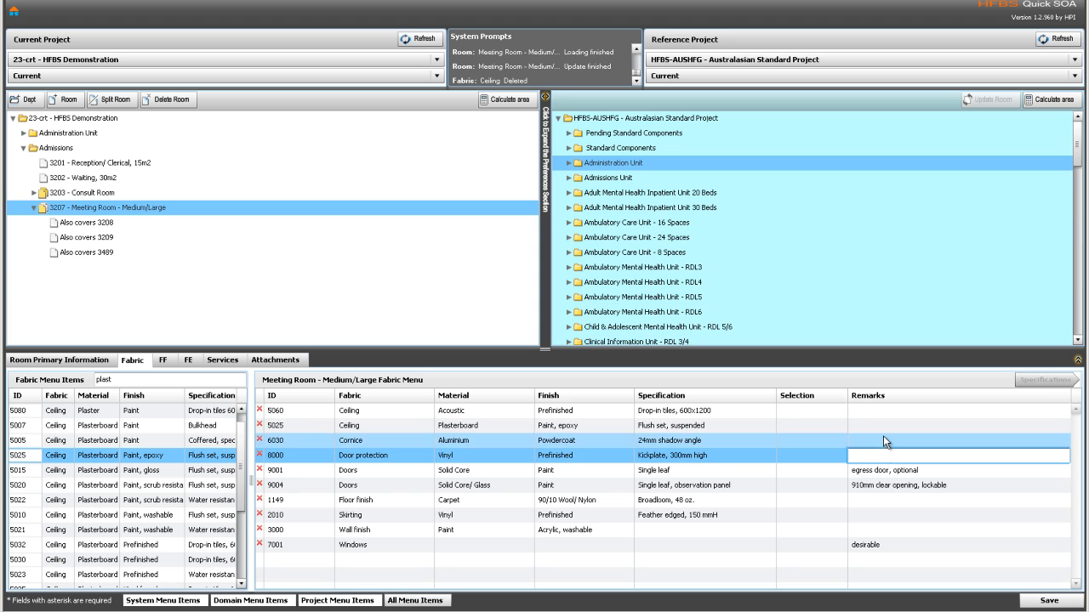
left_click(882, 436)
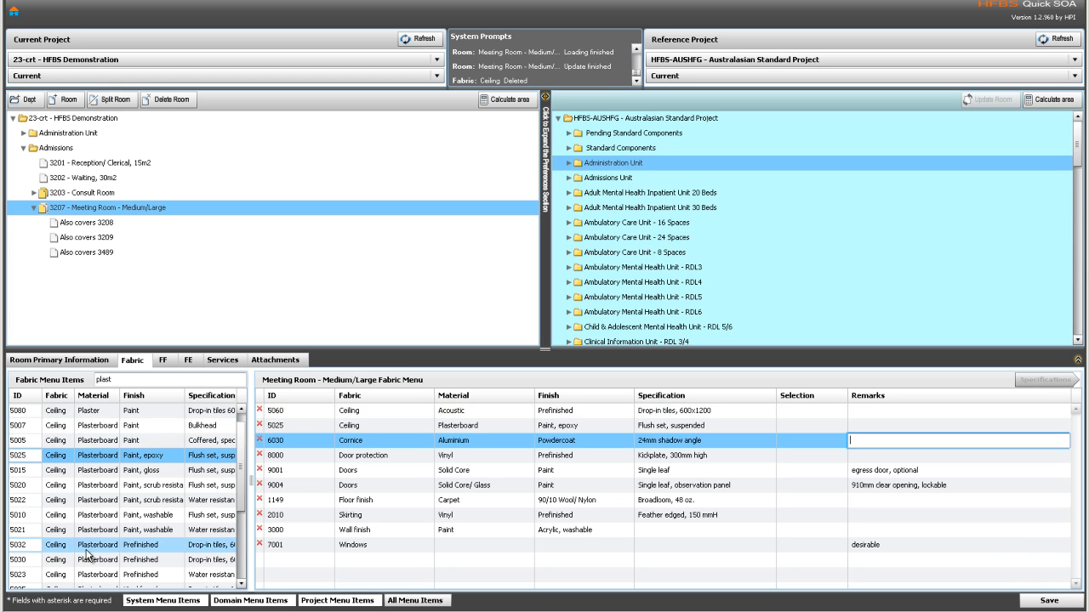
Add plasterboard ceiling 5020 with scrub resistant paint to the room's fabric list and save the room.
left_click_drag(79, 492, 310, 494)
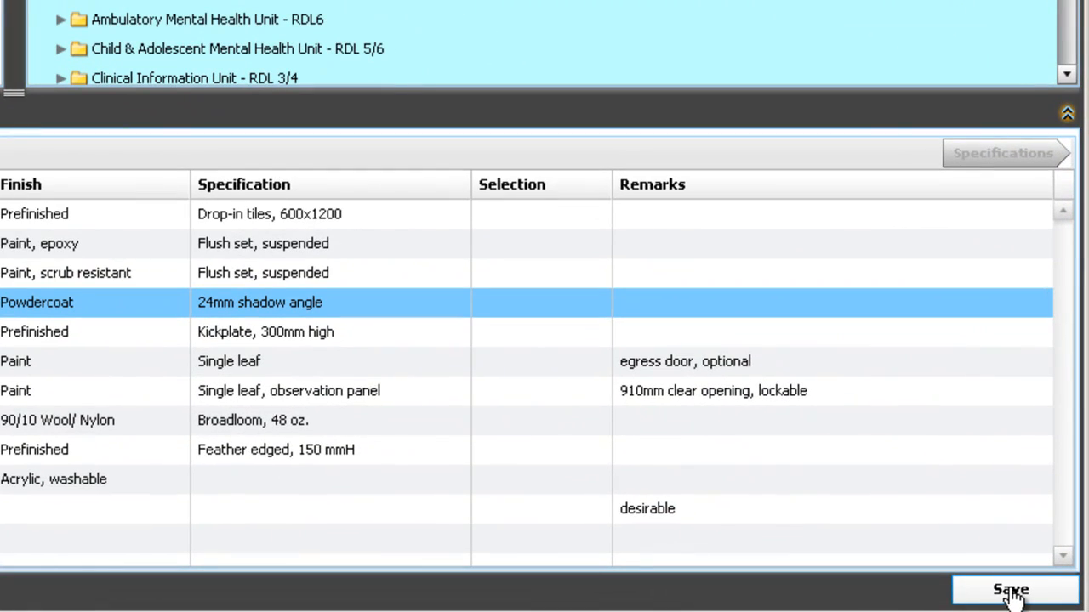
left_click(1012, 591)
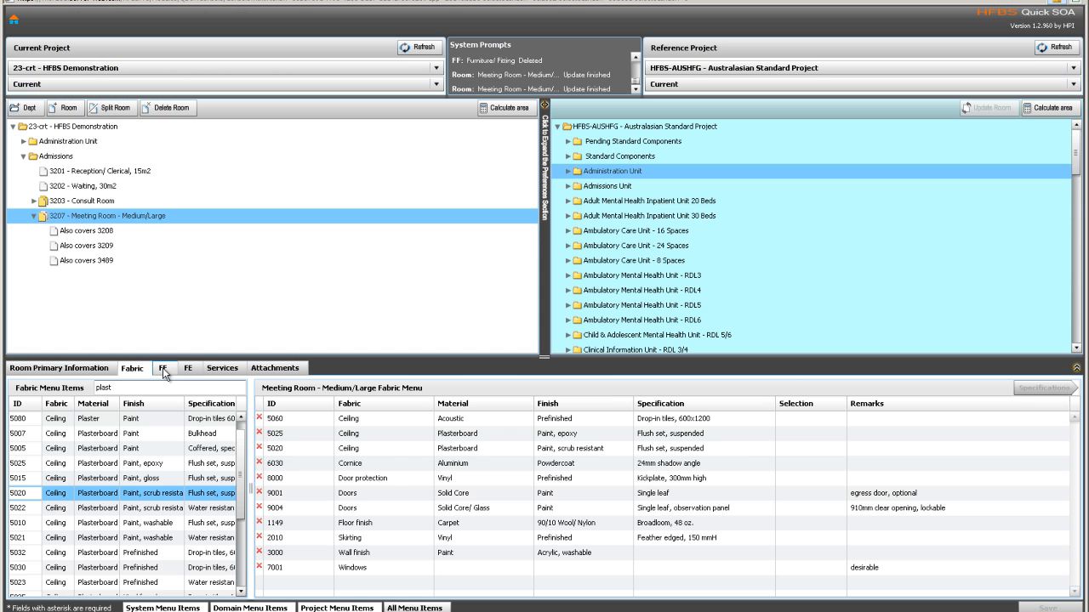
Remove the easy chair from the room's furniture and fittings, filter the available items by "desk" and add Desk 5900.
left_click(164, 369)
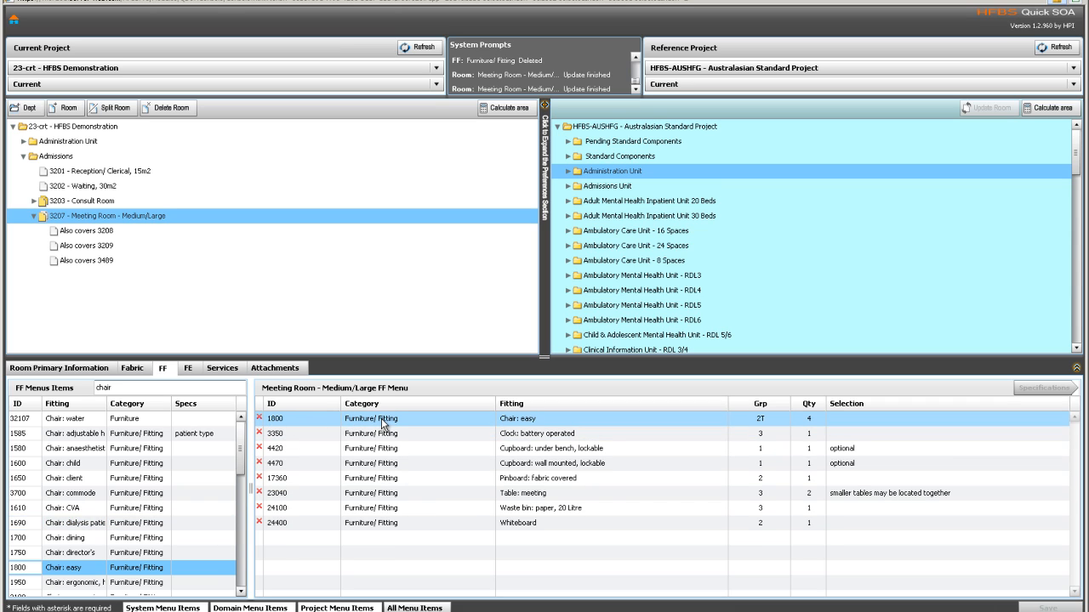
left_click(260, 421)
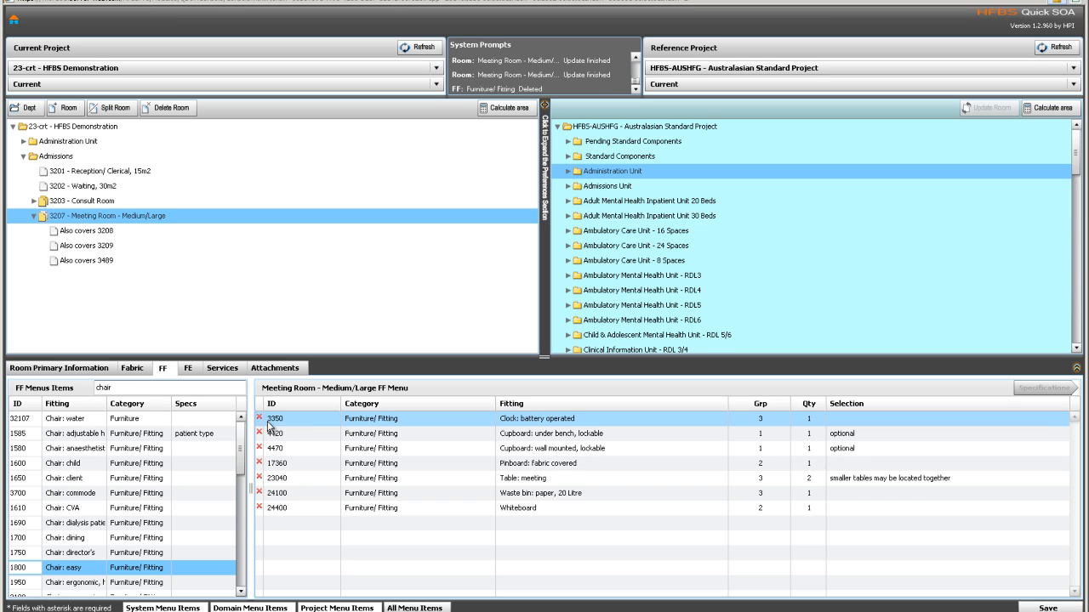
double_click(123, 386)
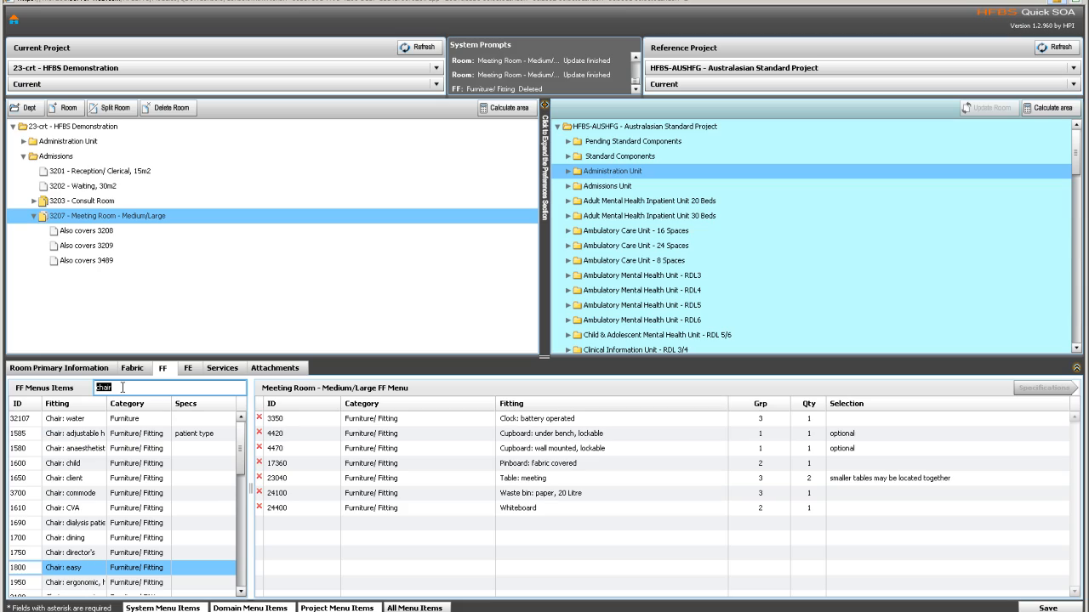
type("desk")
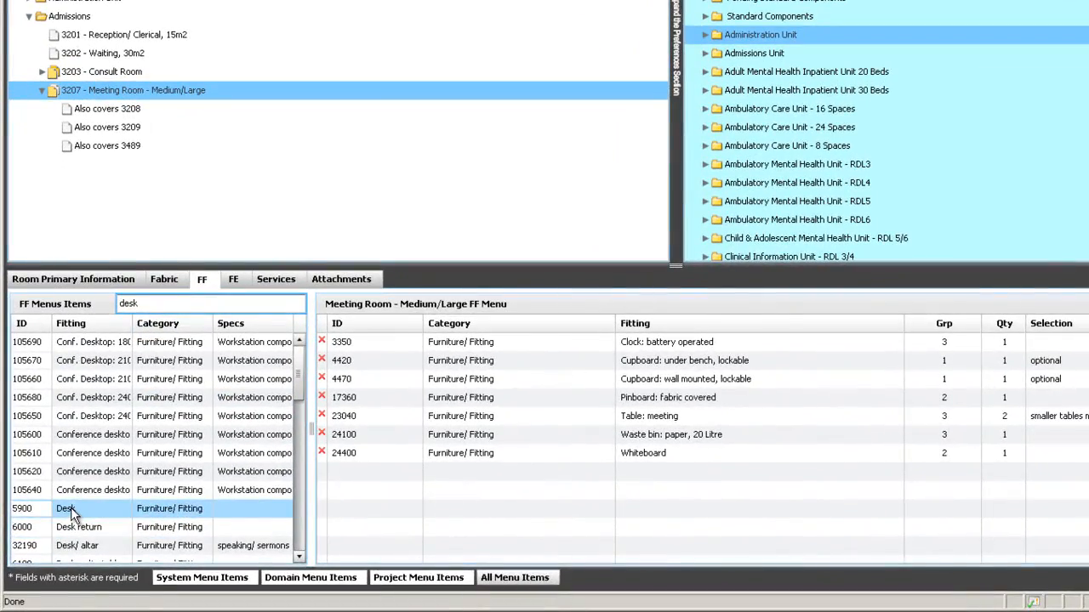
left_click(99, 553)
left_click_drag(125, 516, 410, 477)
Set the group of the battery operated clock in the room's furniture and fittings to 2T and save the room.
left_click(968, 343)
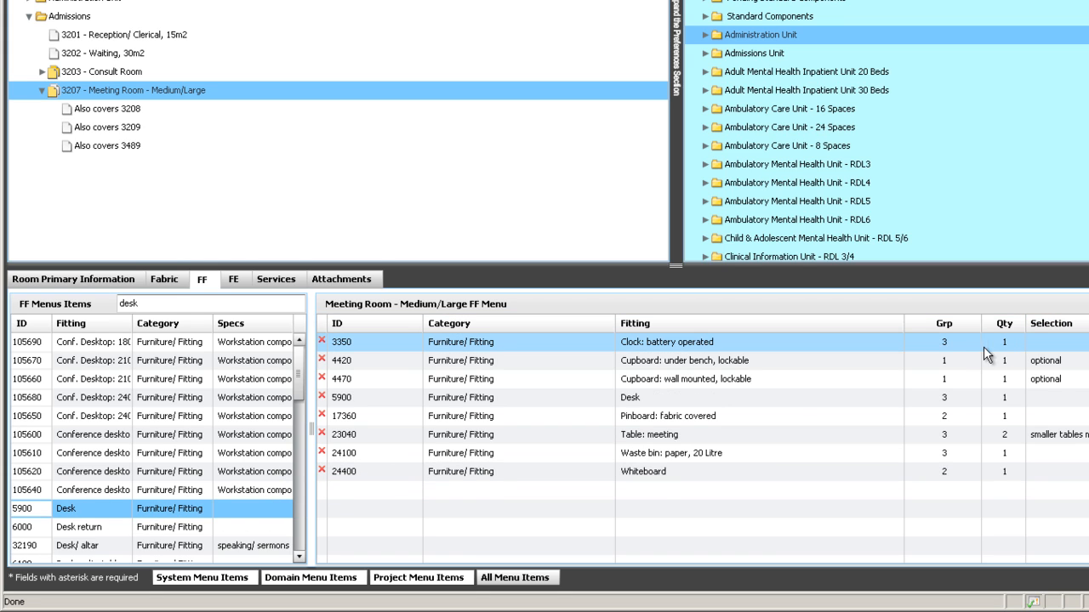
left_click(968, 344)
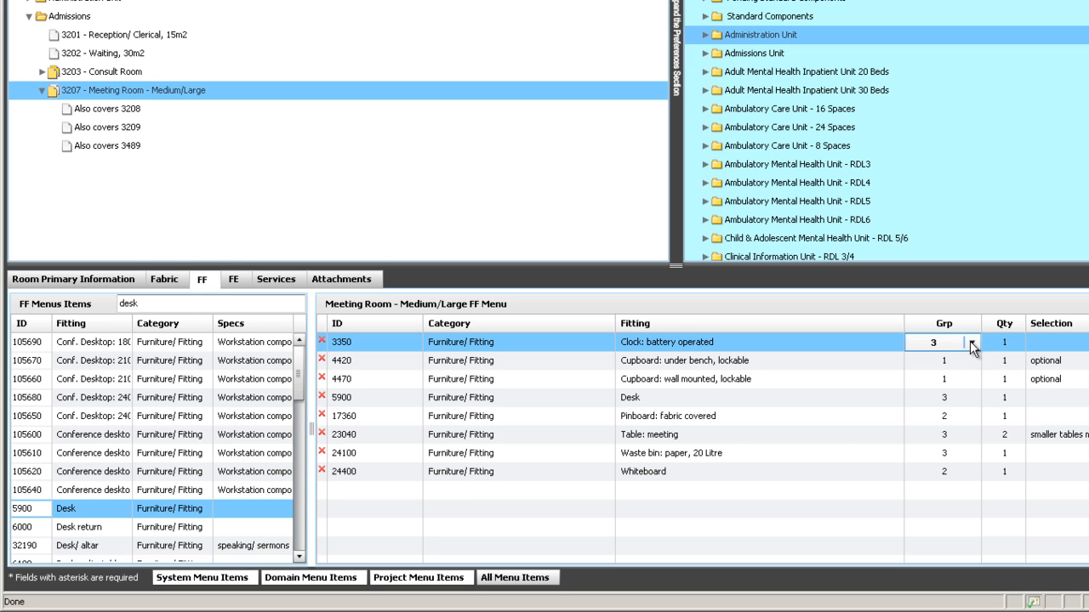
left_click(970, 343)
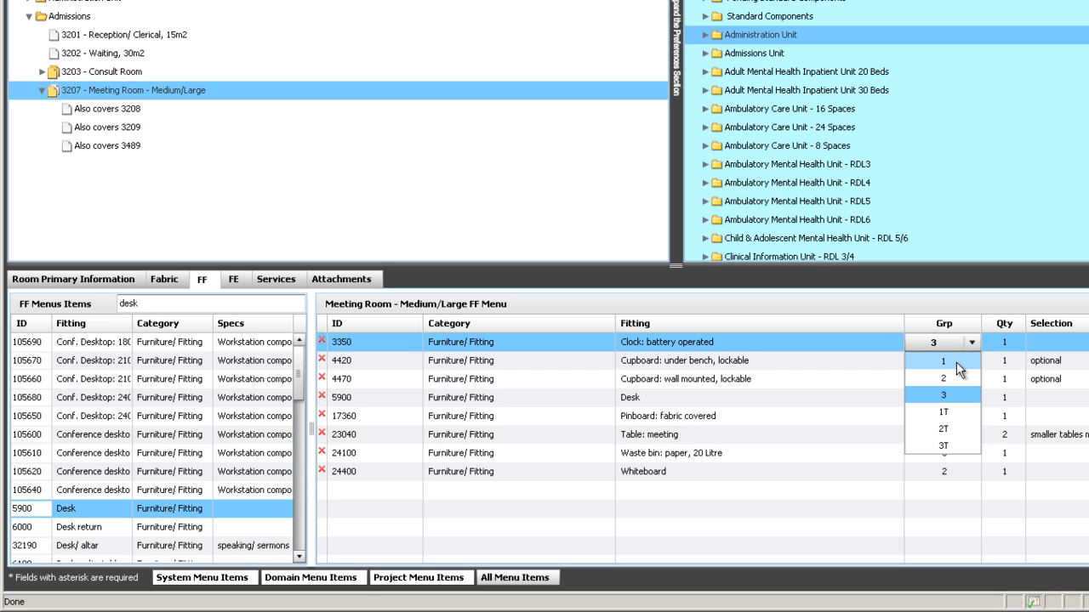
left_click(958, 429)
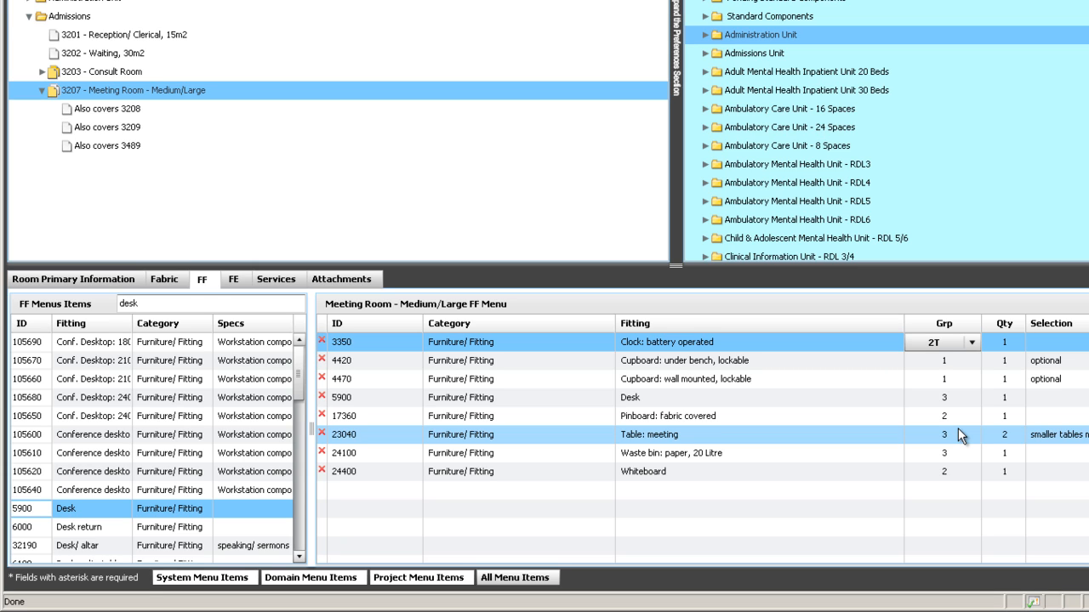
left_click(1020, 346)
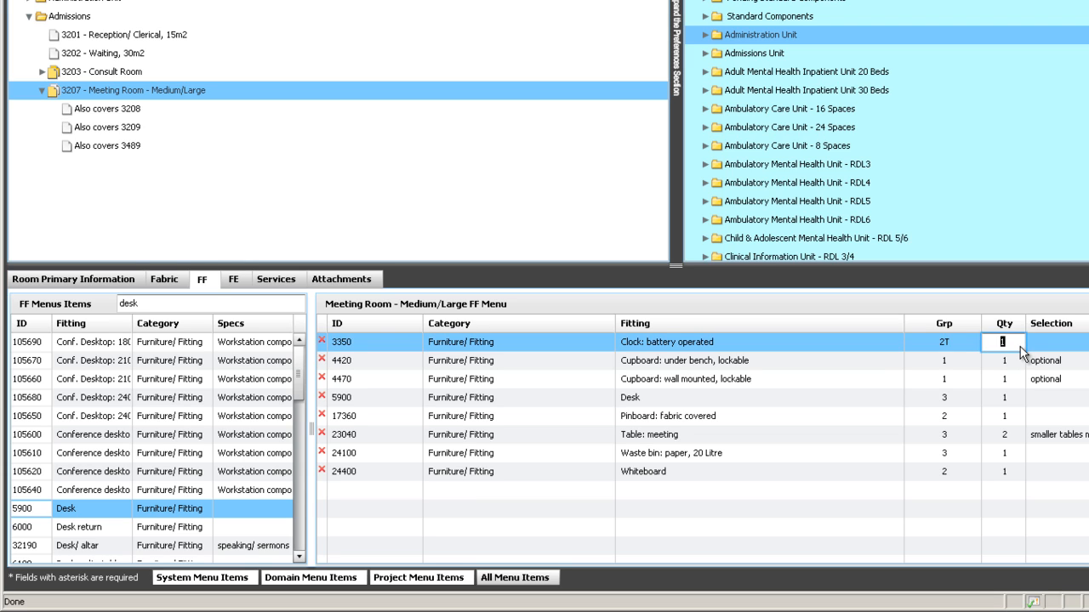
left_click(1056, 346)
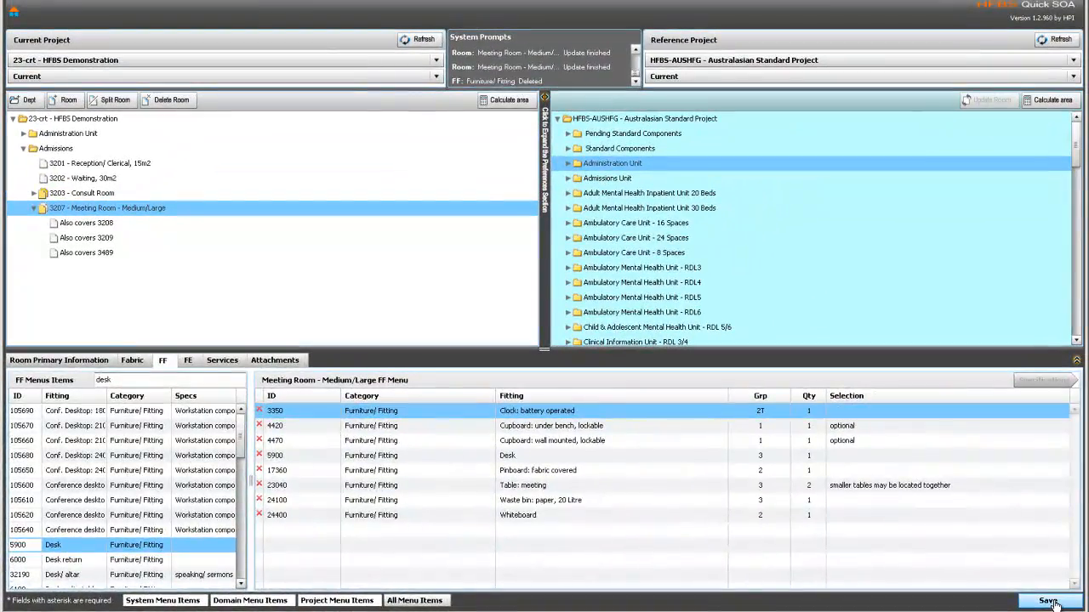
left_click(1048, 601)
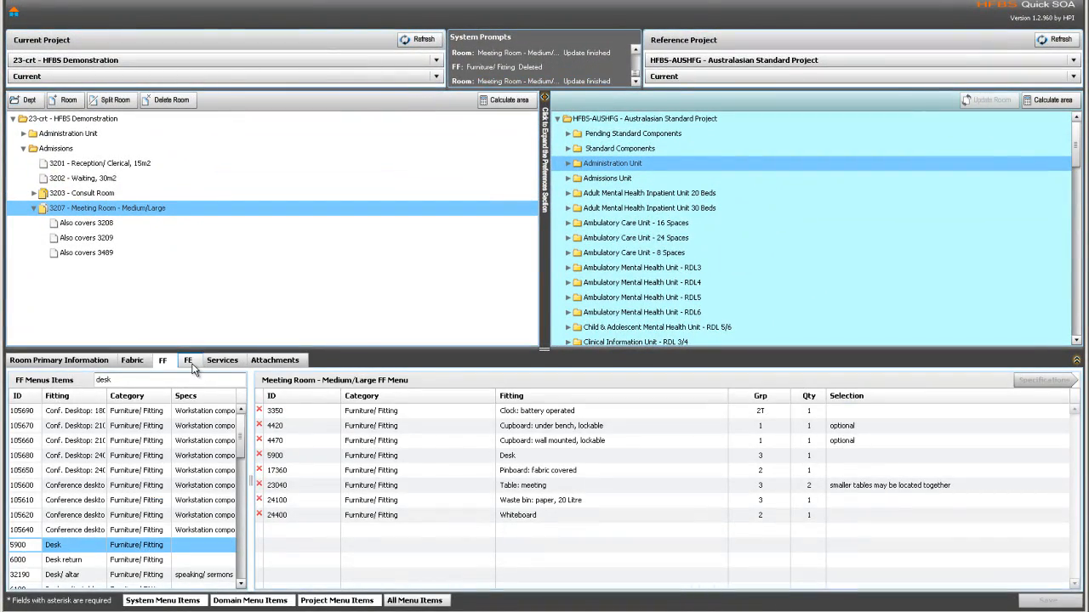
Remove the ATM machine from the meeting room's fixtures and equipment list.
left_click(189, 360)
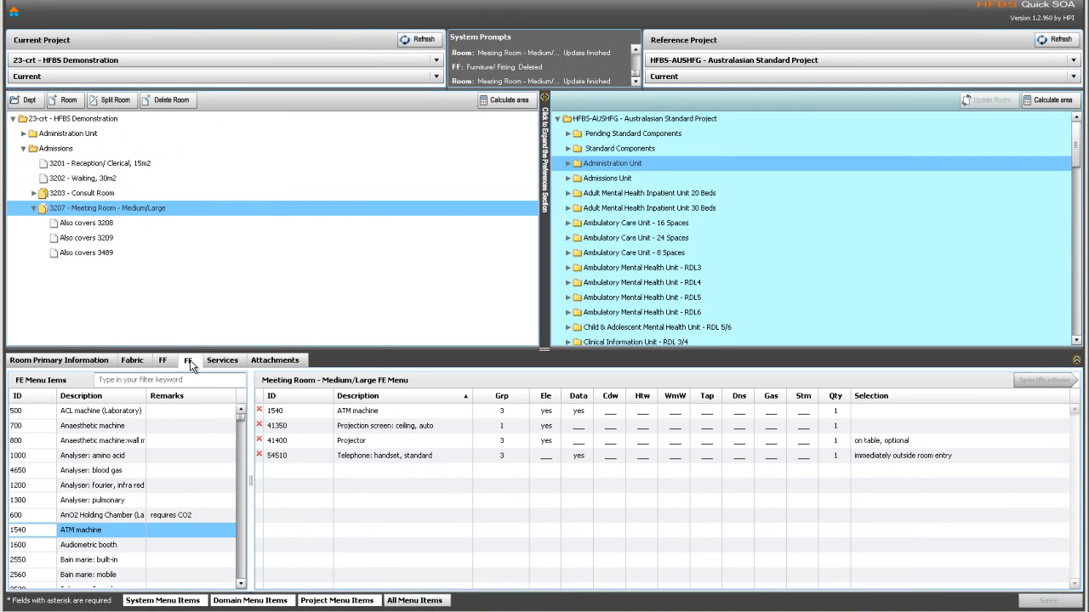
left_click(220, 361)
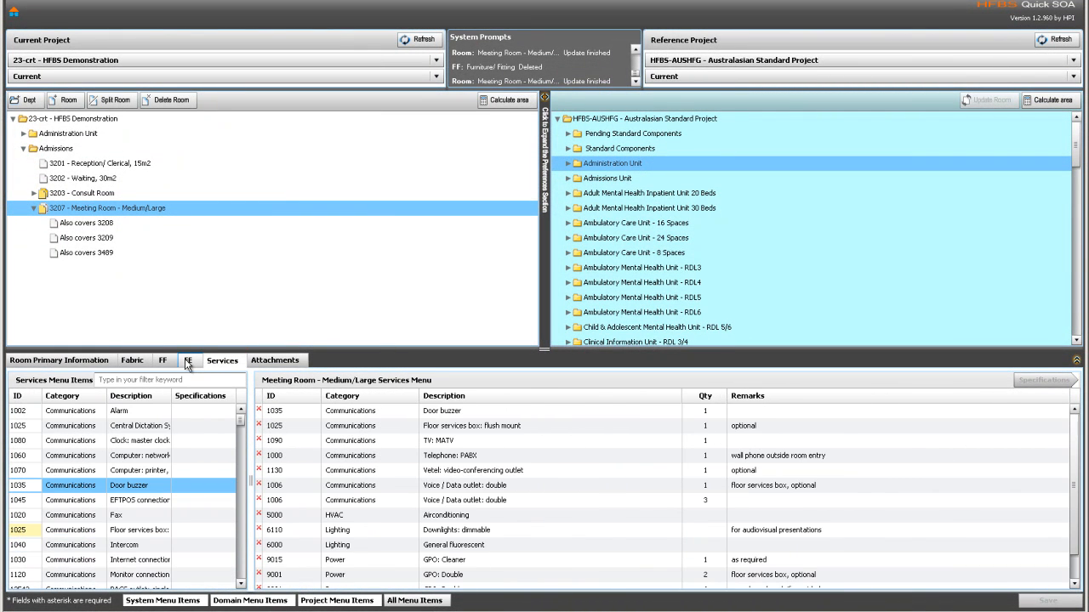
left_click(188, 361)
left_click(264, 412)
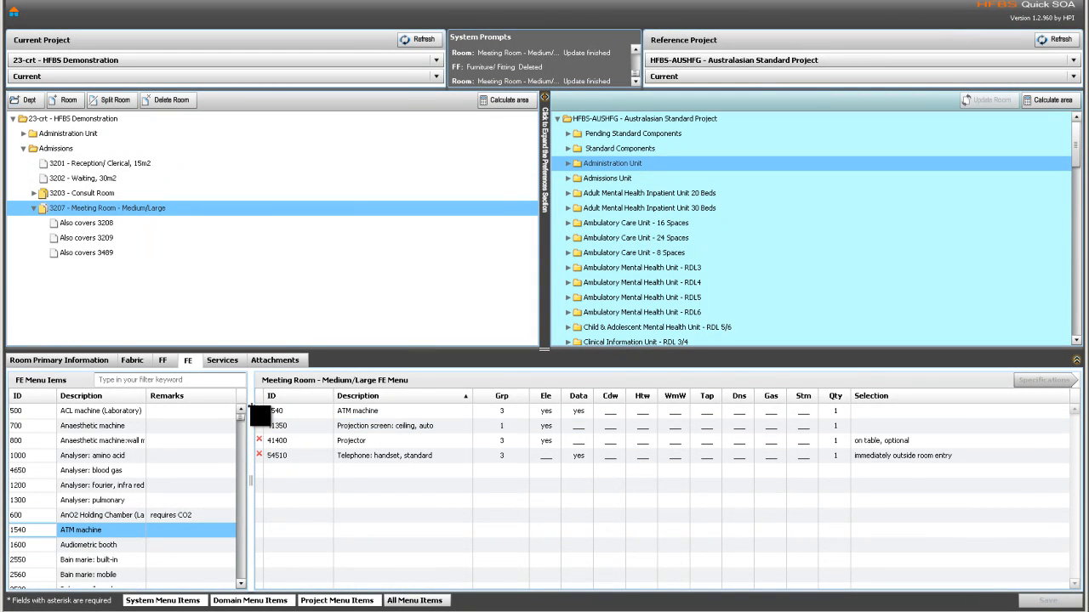
left_click(260, 412)
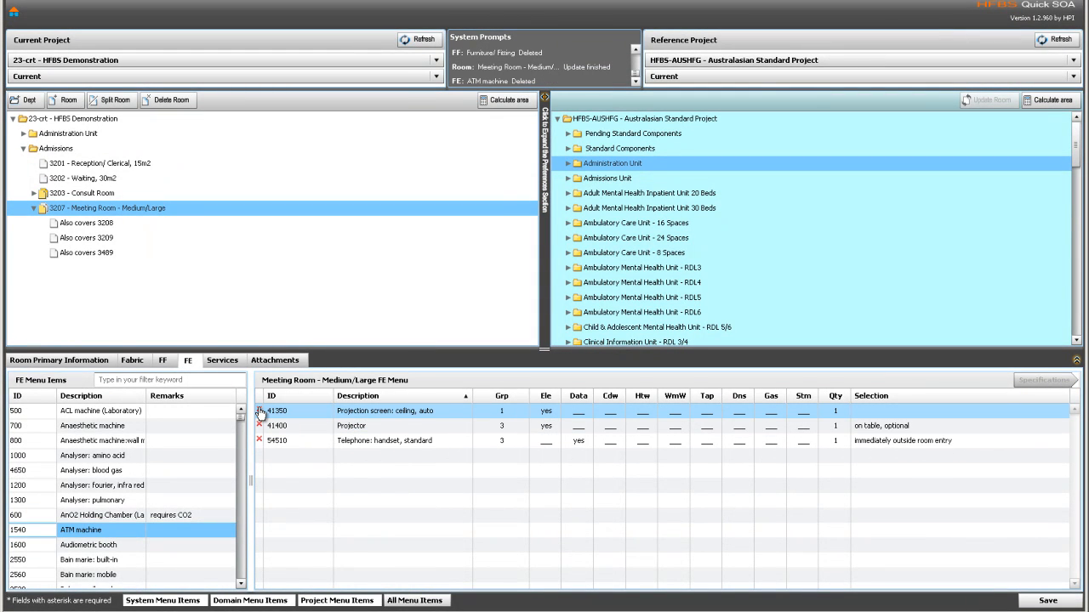
Filter the available fixtures and equipment by "basin" and add stainless steel handwash basin 2870 to the room's list.
left_click(99, 379)
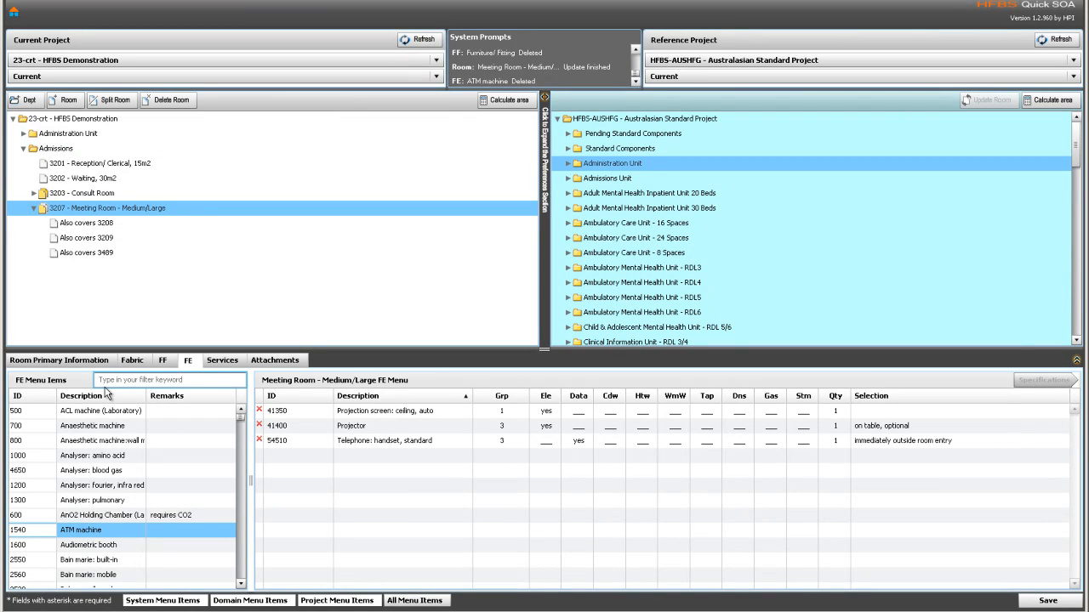
type("basin")
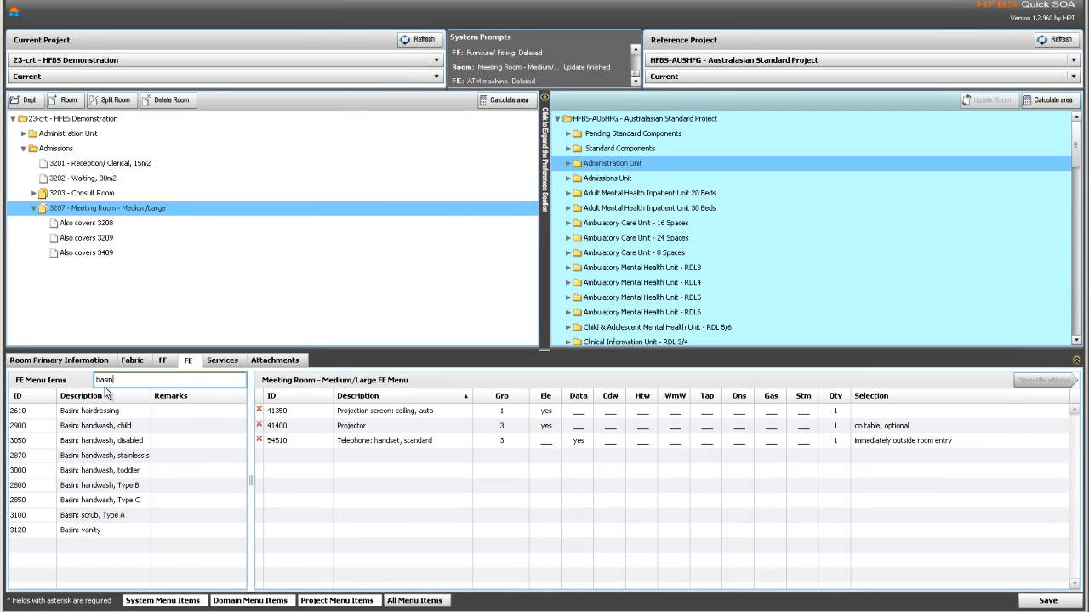
left_click(85, 456)
left_click_drag(85, 455, 282, 452)
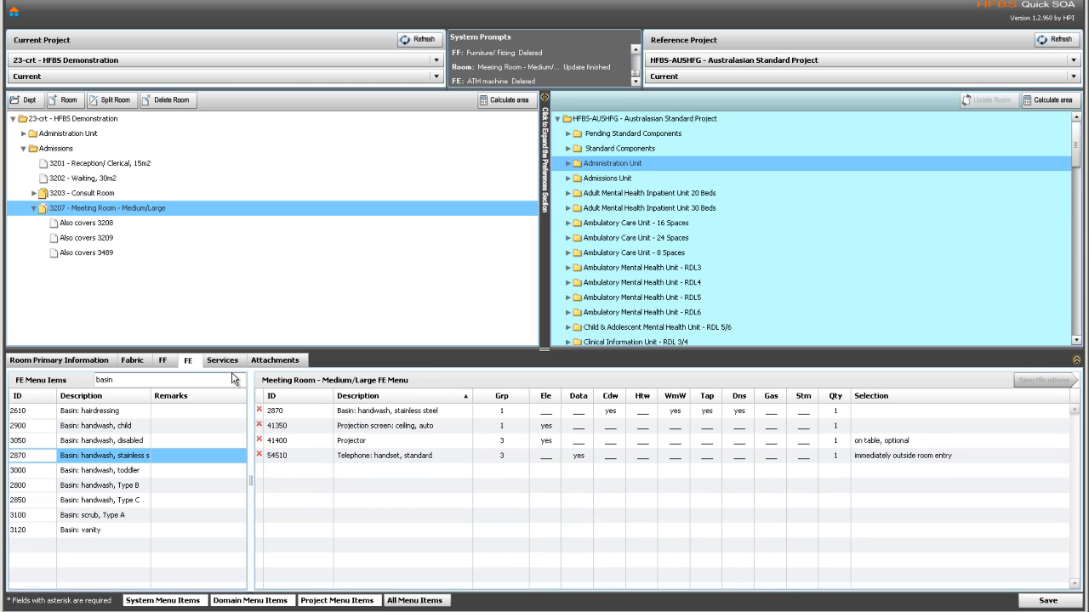
left_click(481, 446)
Set the group of the stainless steel handwash basin to 2 and save the room.
left_click(842, 412)
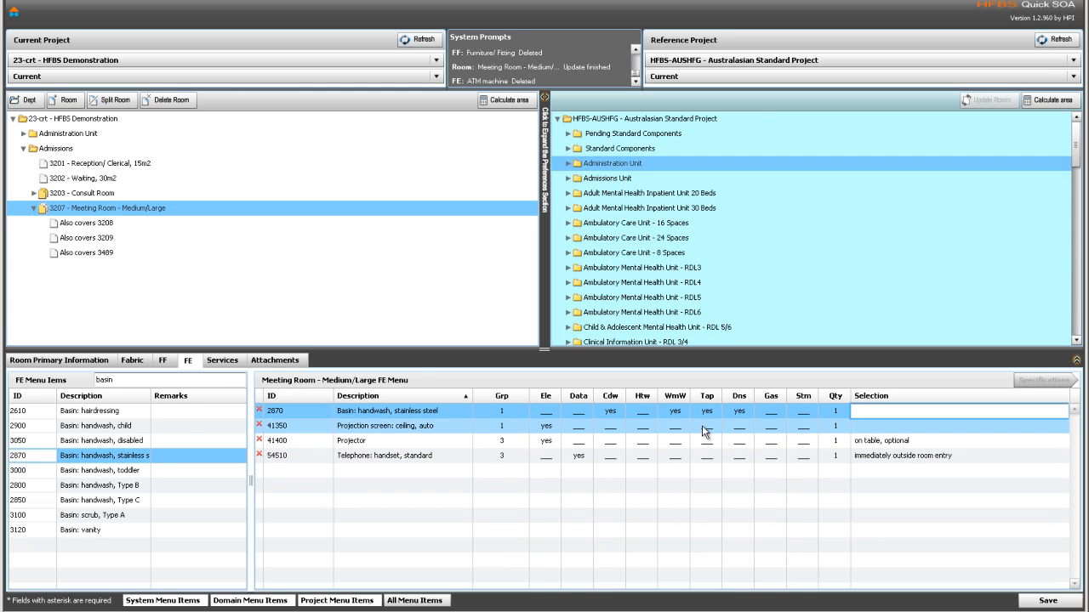
left_click(519, 415)
left_click(520, 414)
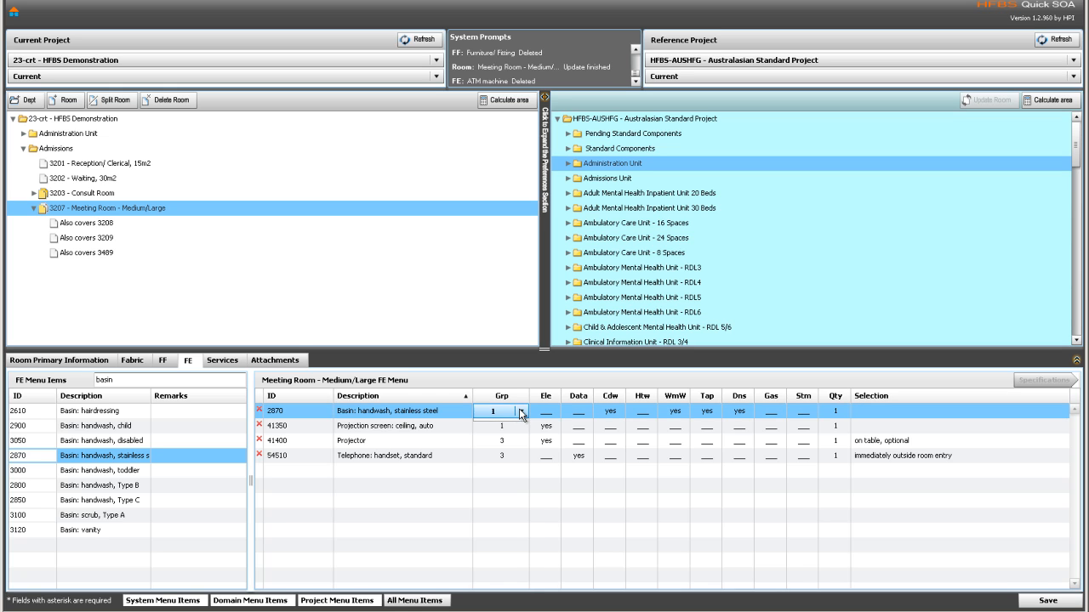
left_click(519, 413)
left_click(510, 444)
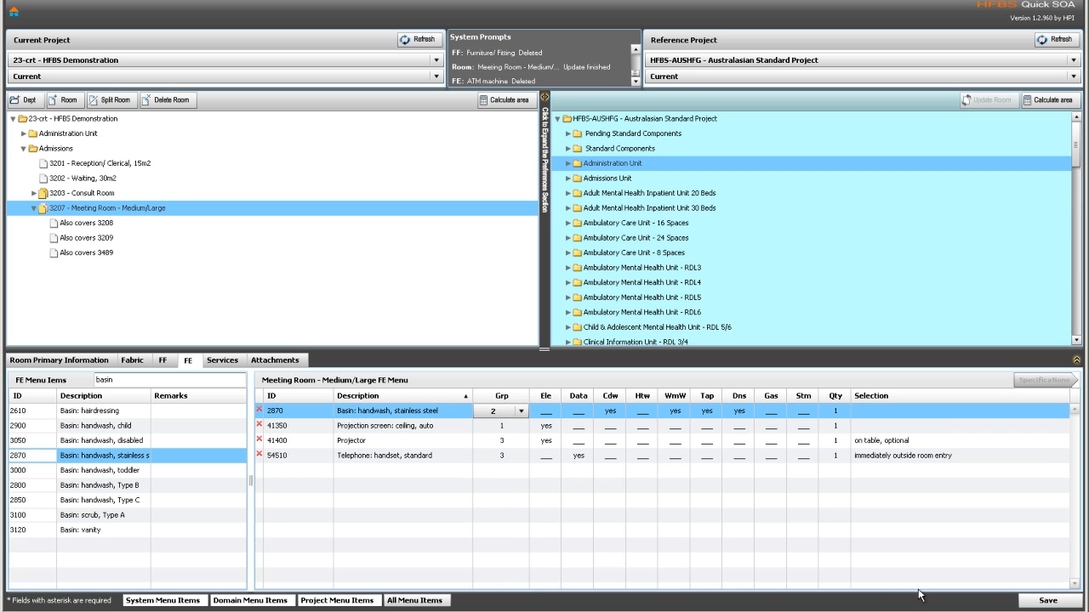
left_click(1056, 601)
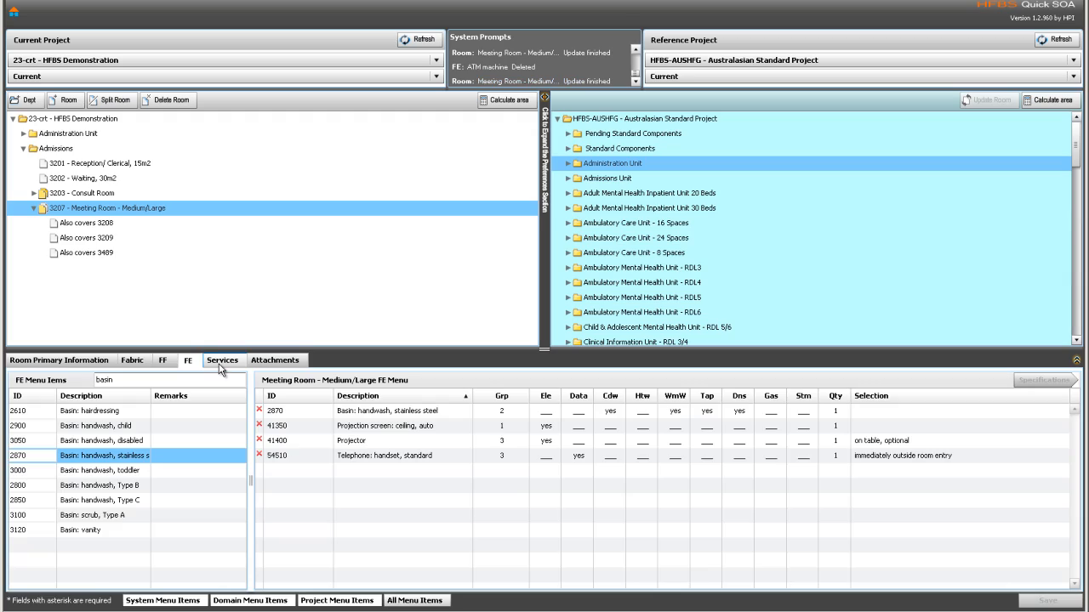
Remove the door buzzer from the meeting room's services and add Internet connection 1030.
left_click(221, 360)
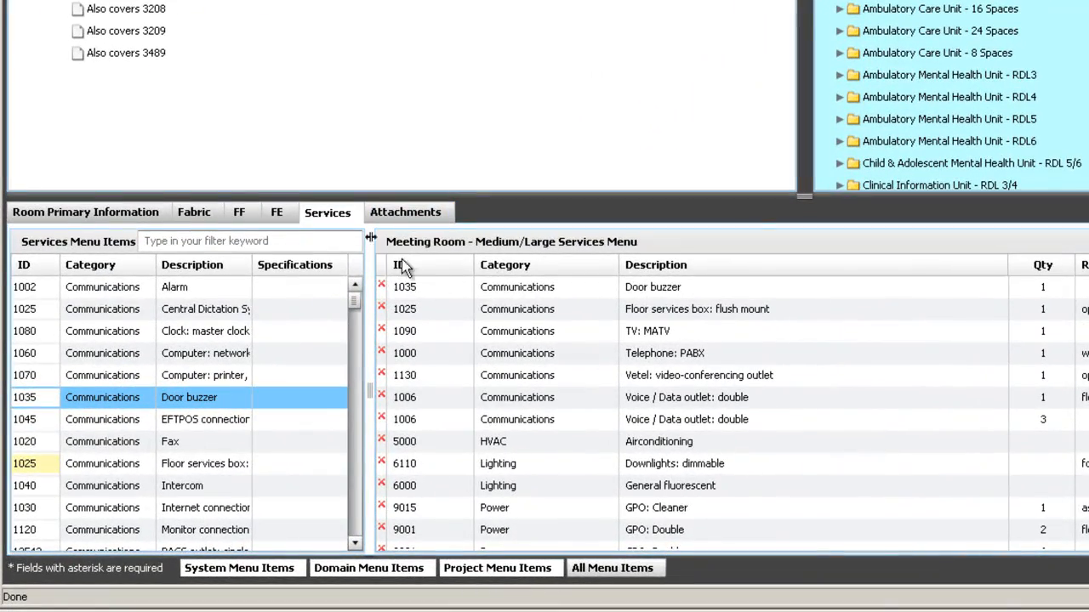
left_click(300, 371)
left_click(383, 287)
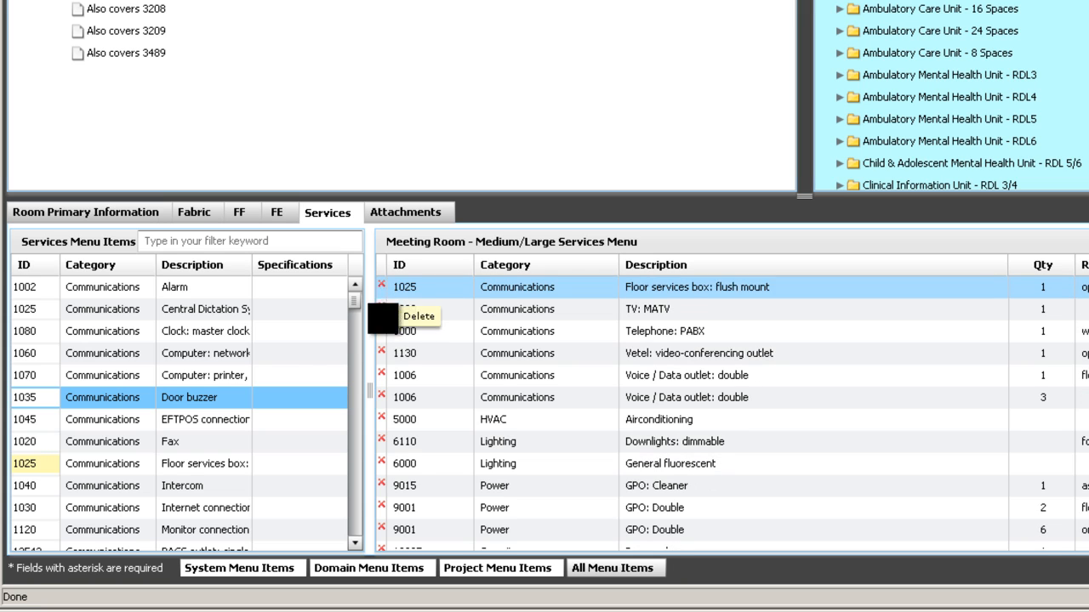
left_click_drag(102, 507, 464, 450)
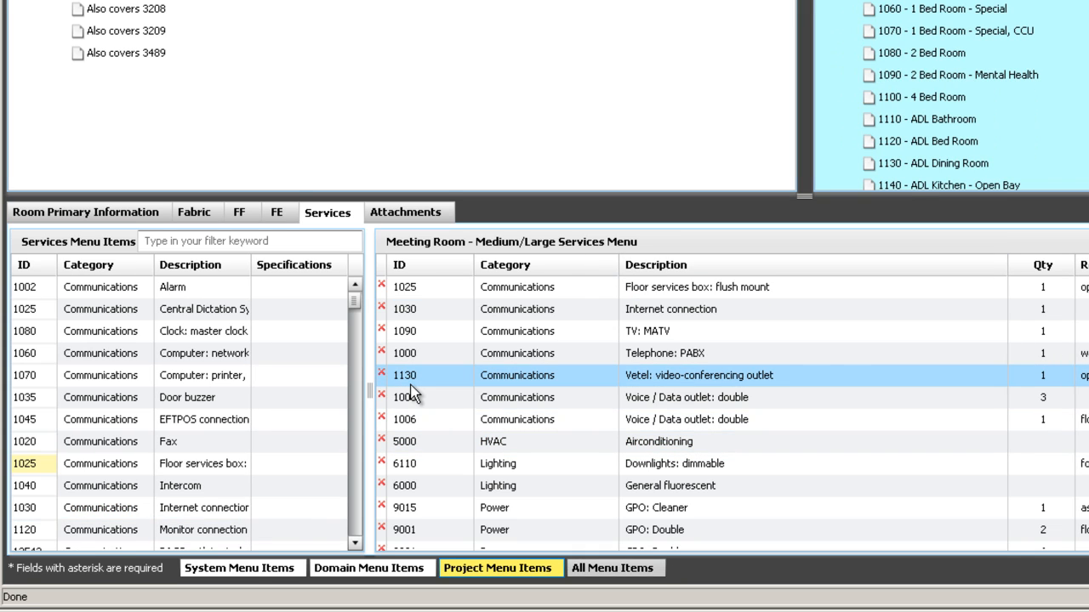
Search the available services items for "des" and clear the filter.
left_click(158, 244)
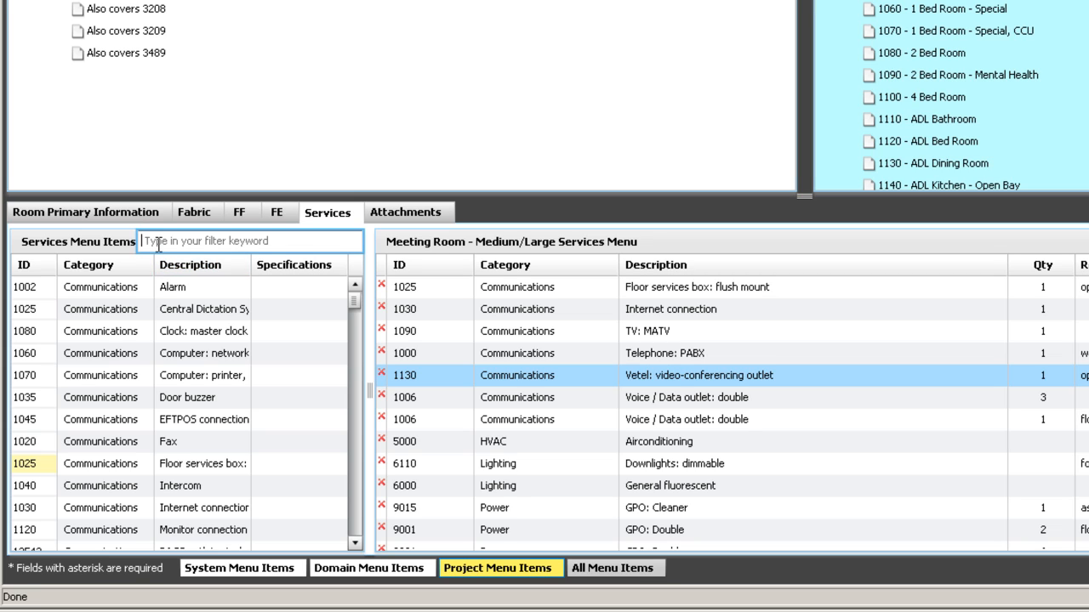
type("des")
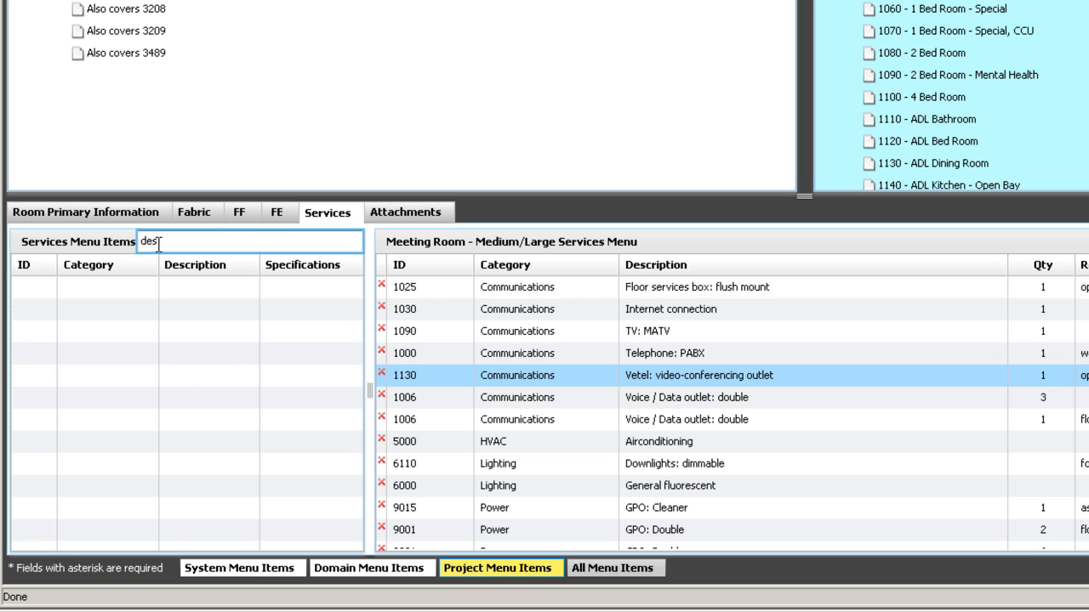
key("BackSpace")
key("BackSpace")
key("BackSpace")
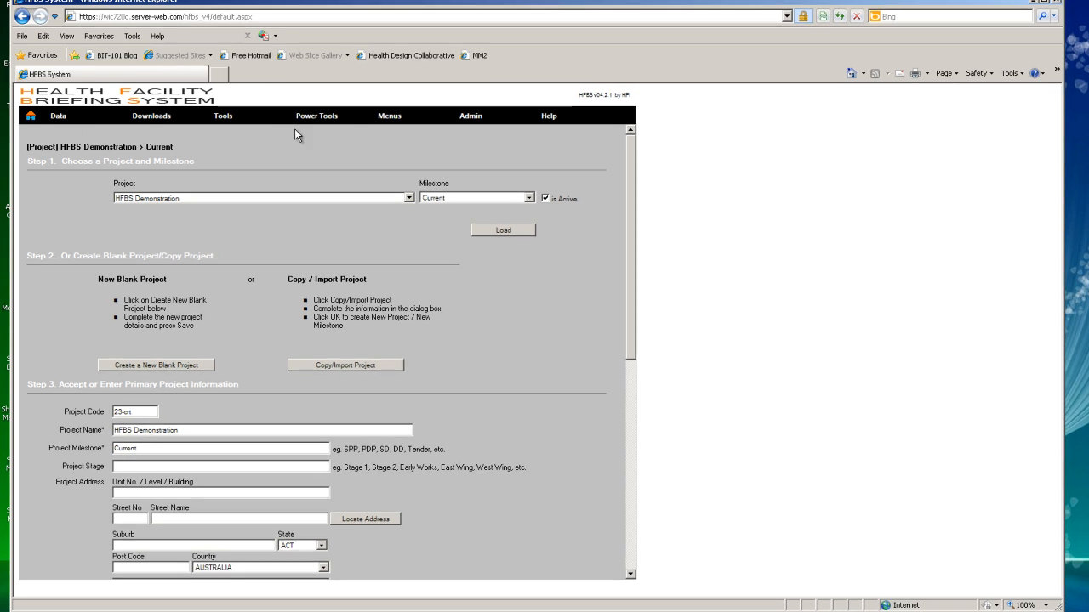
Switch to the HFBS System page and open the project's Services menu items in the Menu Editor.
mouse_move(389, 116)
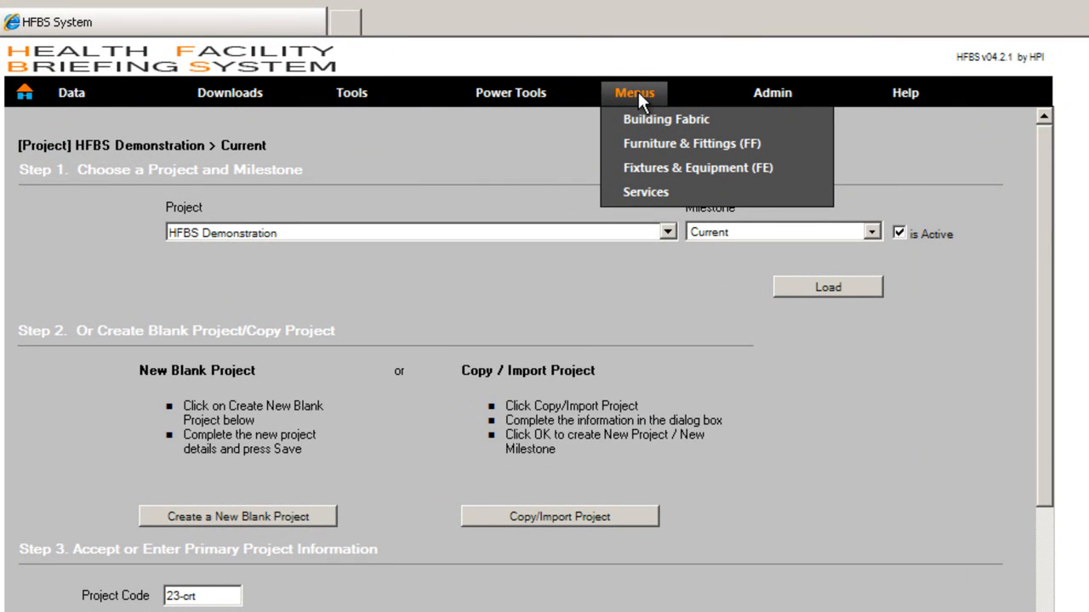
left_click(647, 191)
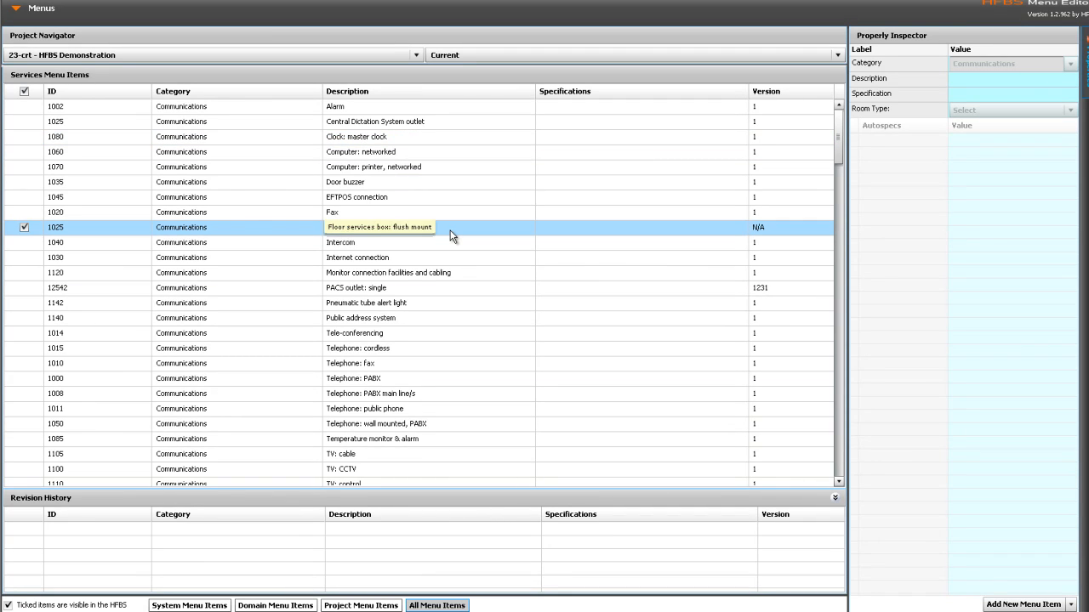
left_click(522, 318)
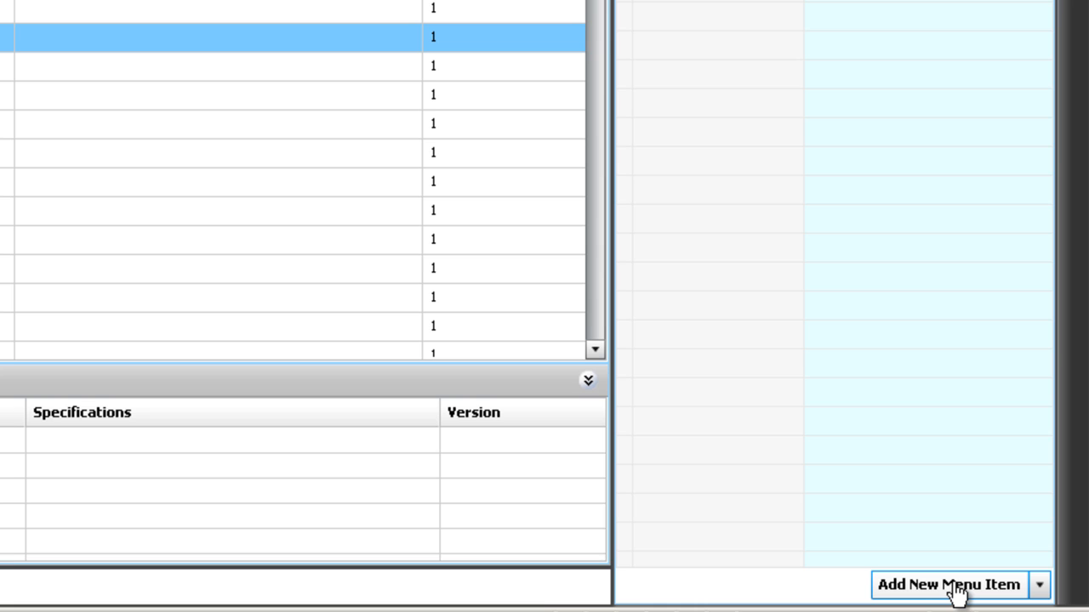
Create a new services menu item with category Lighting, description "Desk light" and room type Other, and save it.
left_click(959, 585)
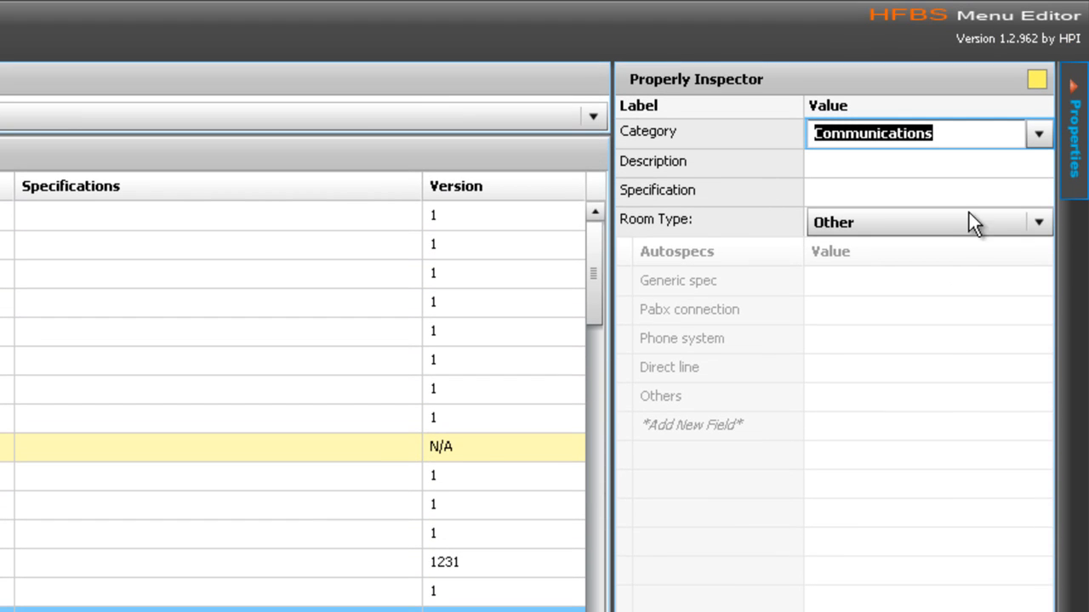
left_click(1042, 139)
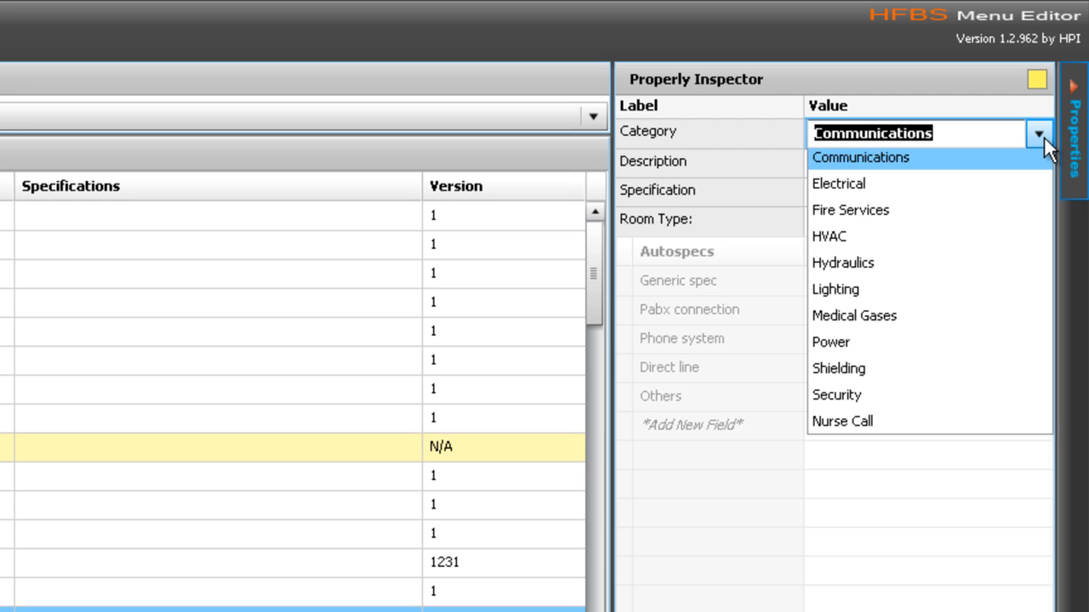
left_click(861, 297)
left_click(863, 163)
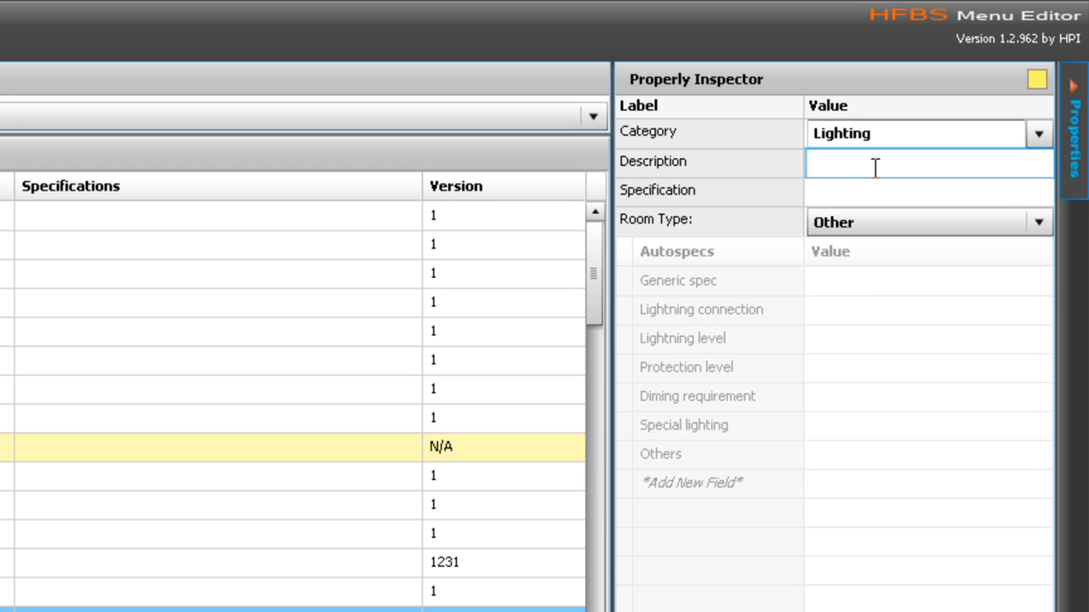
type("Desk light")
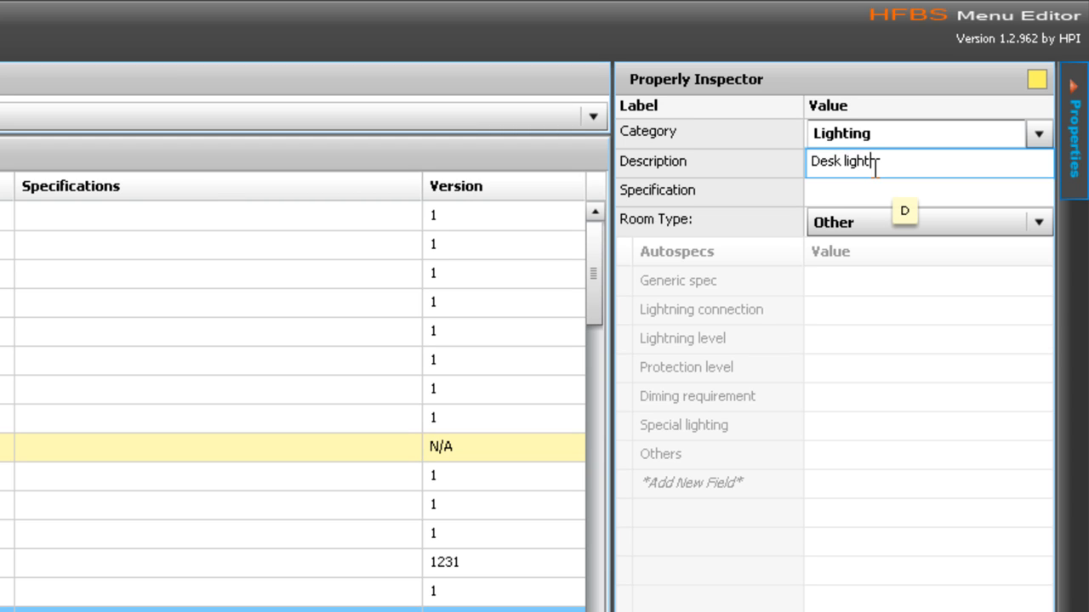
left_click(856, 192)
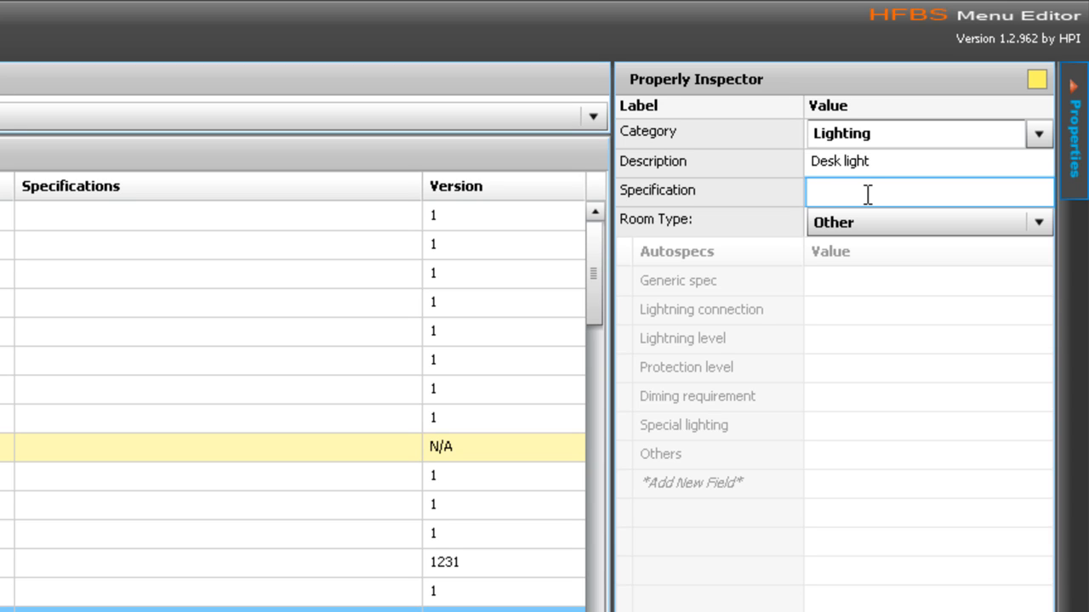
left_click(925, 230)
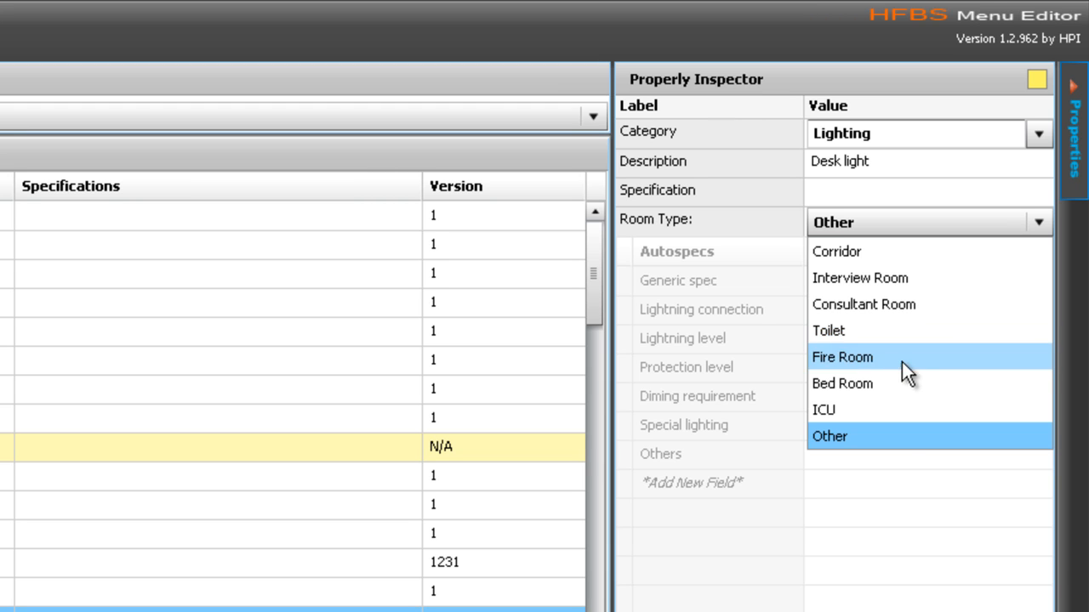
left_click(897, 438)
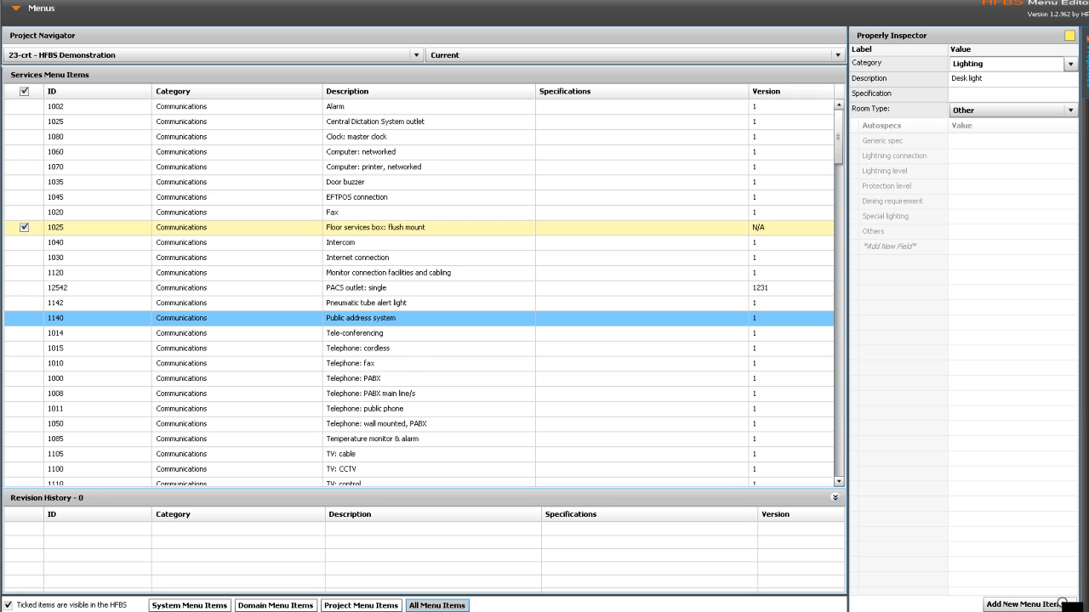
left_click(1054, 604)
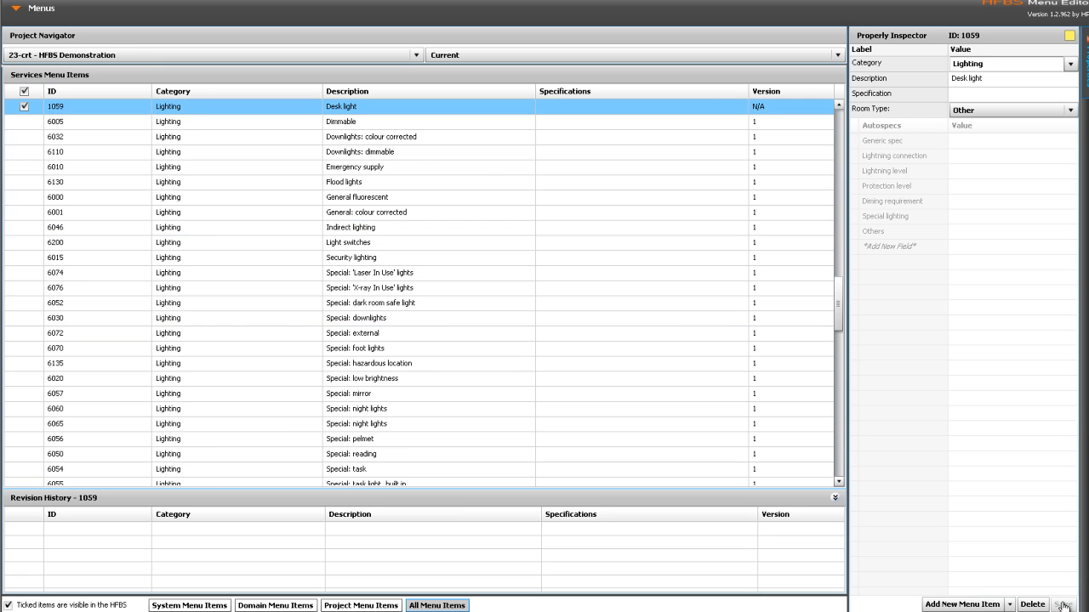
Switch to Quick SOA, refresh the HFBS Demonstration project and select meeting room 3207 in the Admissions department.
left_click(446, 123)
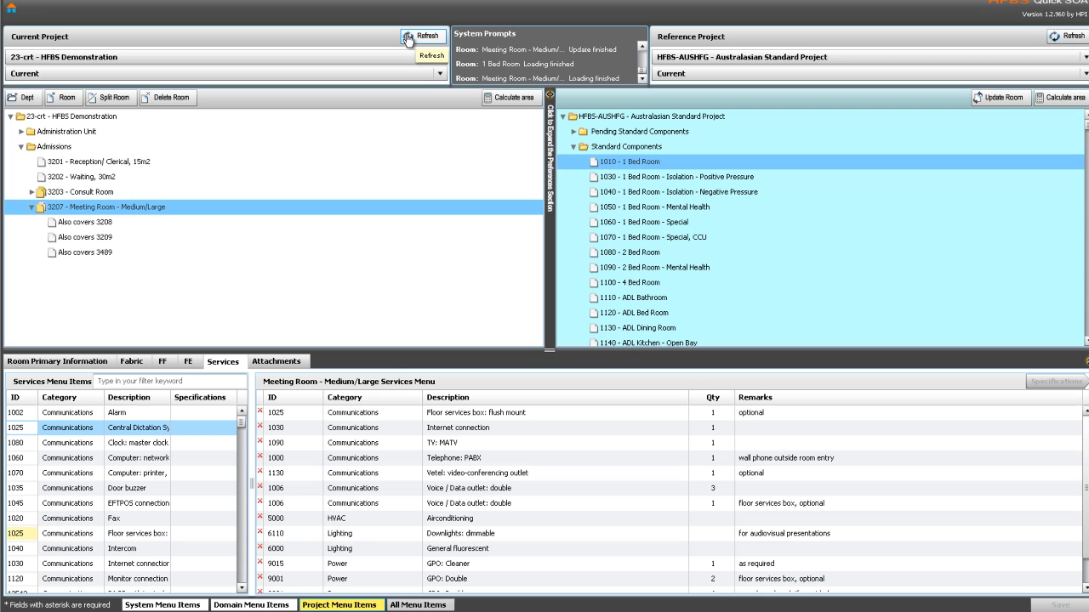
left_click(408, 38)
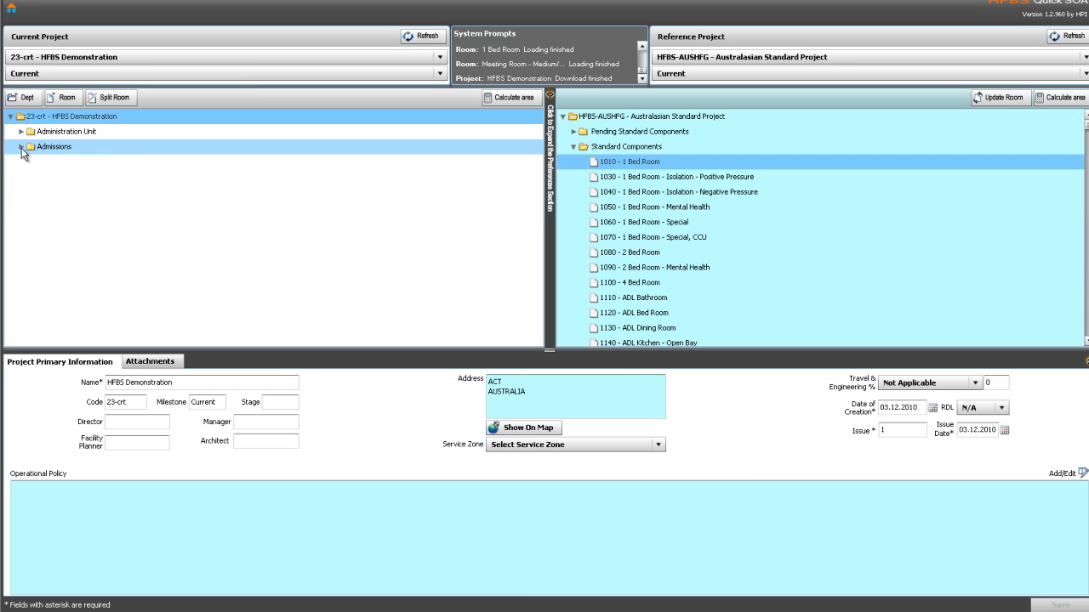
left_click(21, 148)
left_click(93, 207)
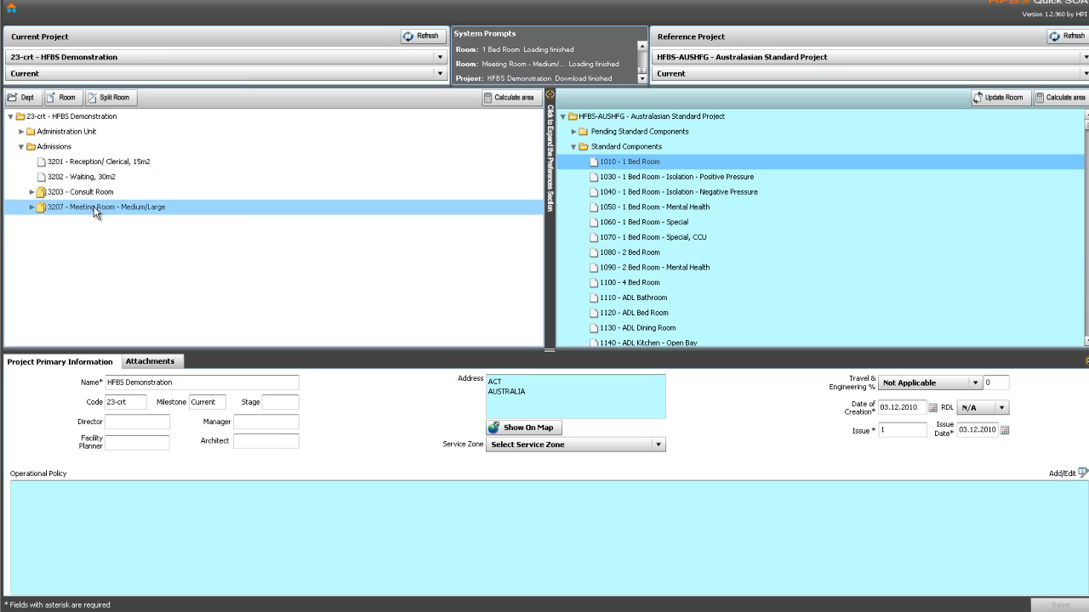
Filter the available services items by "desk" and add the Desk light item to the meeting room's services menu.
left_click(179, 381)
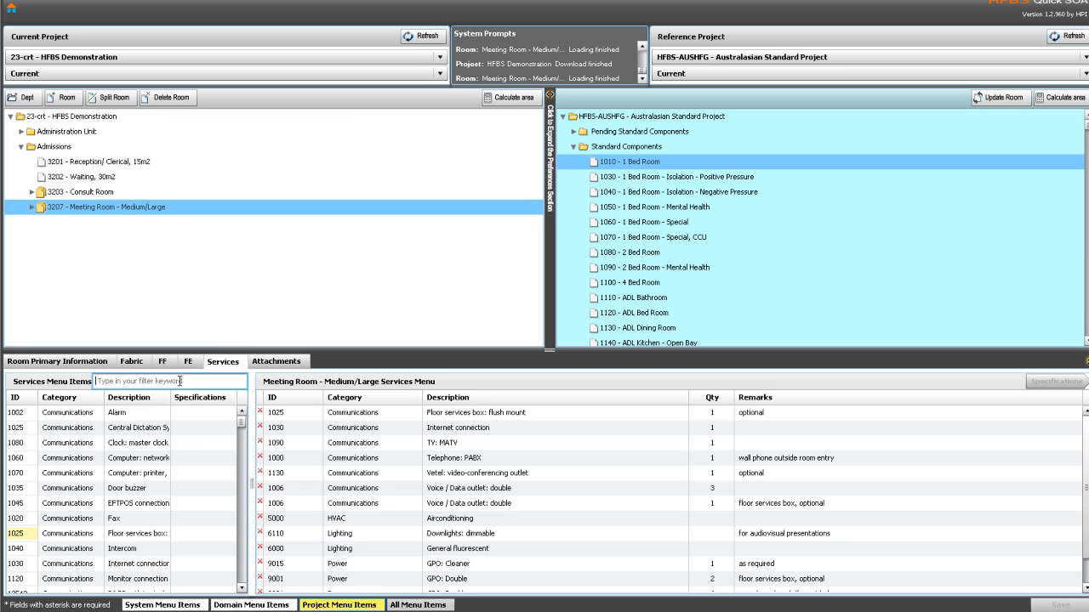
type("desk")
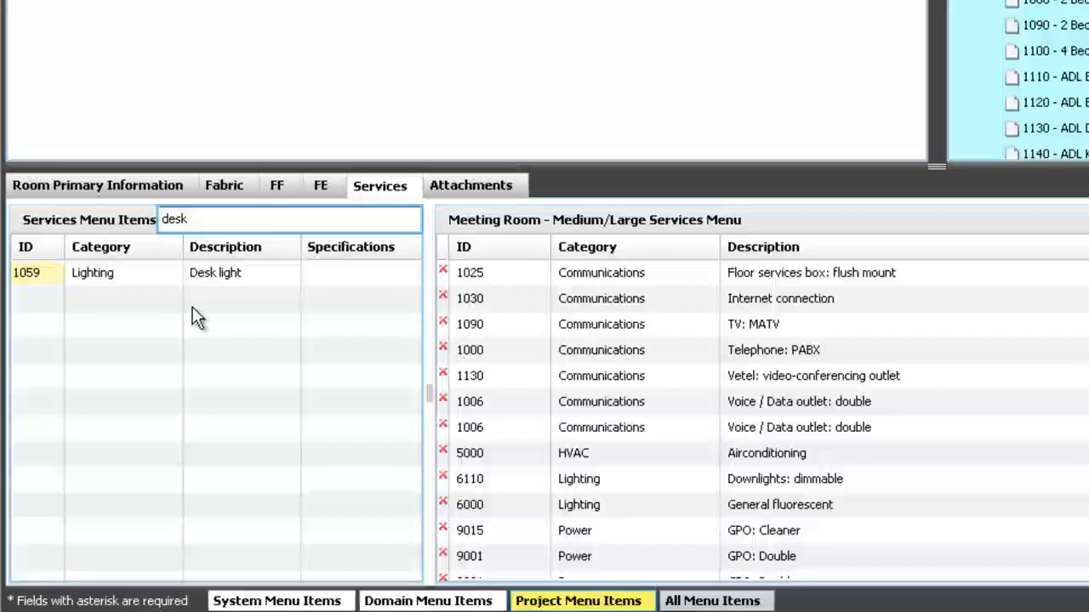
left_click(77, 273)
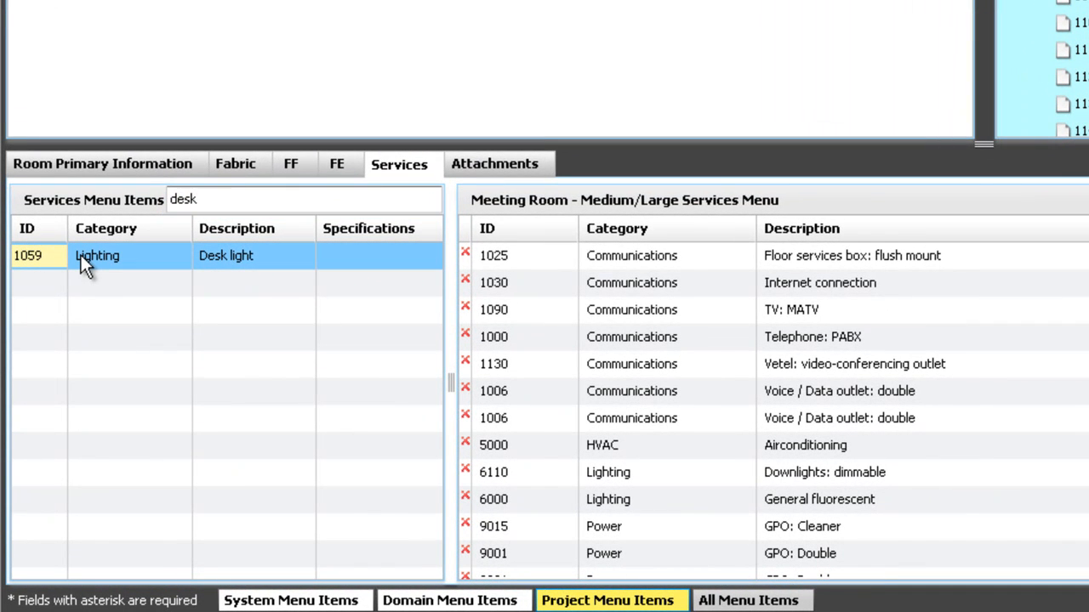
left_click_drag(81, 258, 544, 271)
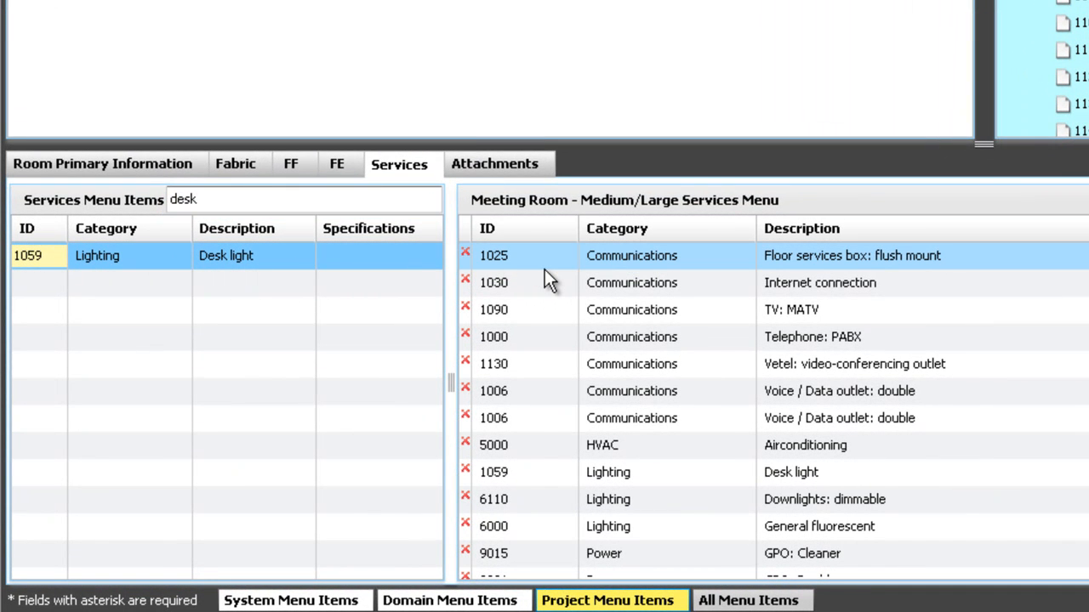
left_click(654, 366)
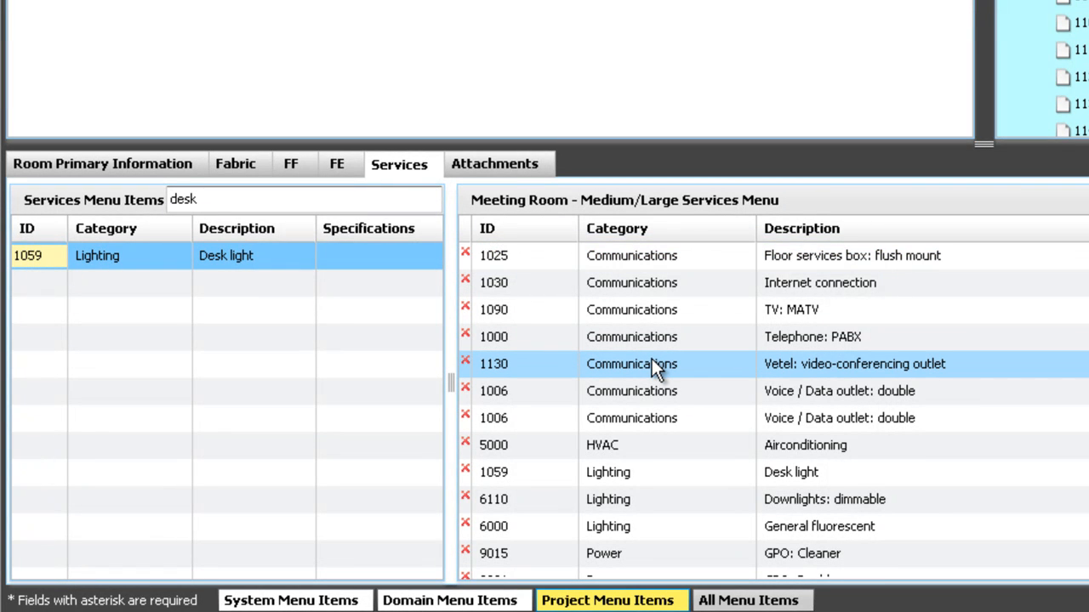
Show the meeting room's furniture and fittings (FF) items and clear the "desk" filter from the available items.
left_click(614, 603)
left_click(338, 164)
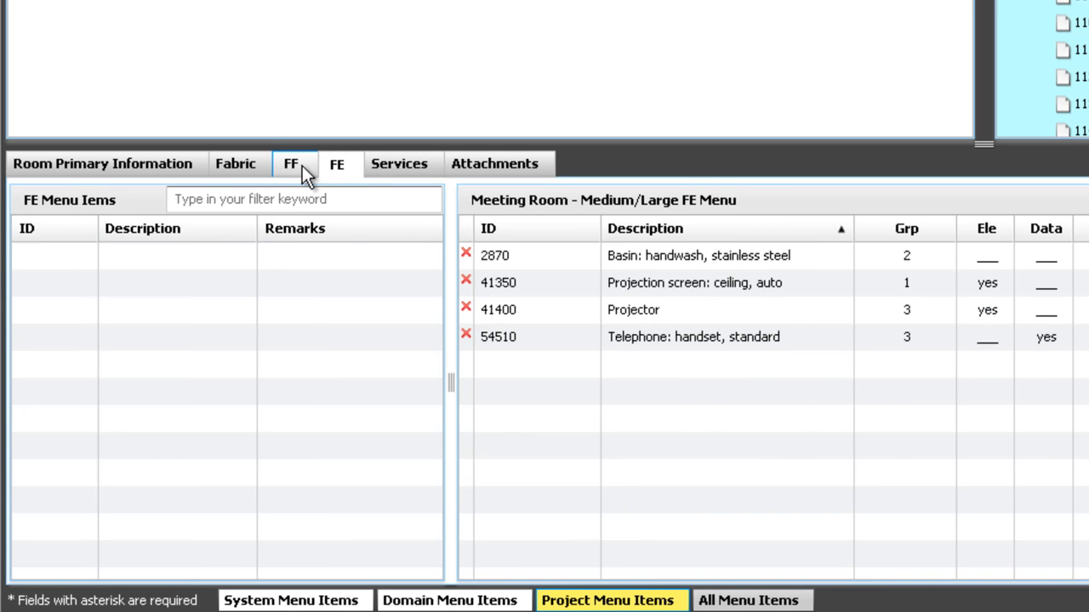
left_click(302, 166)
left_click(249, 199)
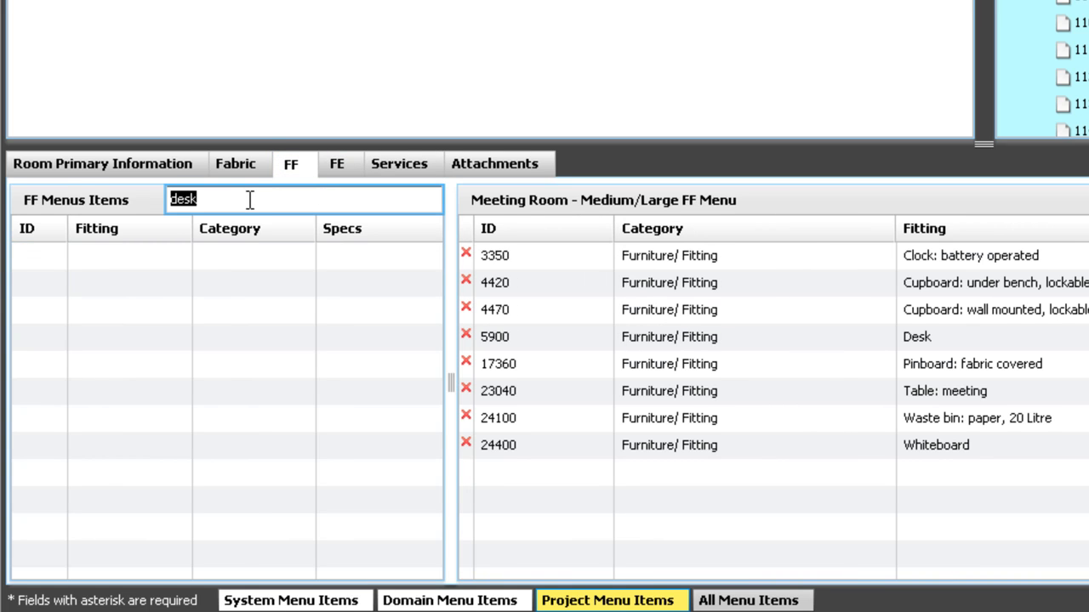
key("BackSpace")
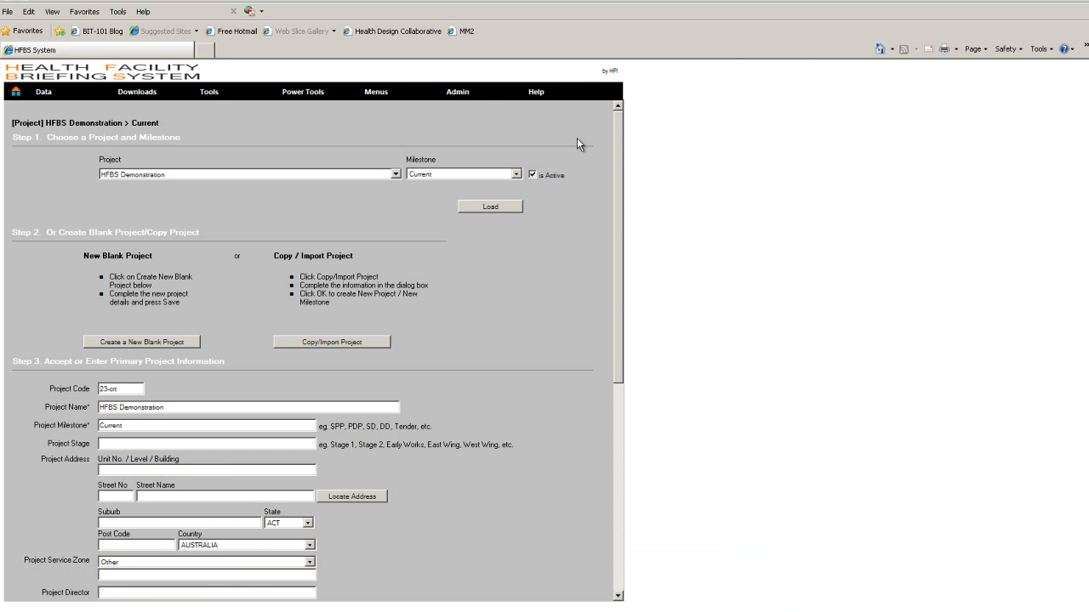
Open the project's Furniture & Fittings menu items from HFBS System and start a new item with category Furniture/Fitting and fitting "Table: meeting round".
mouse_move(381, 97)
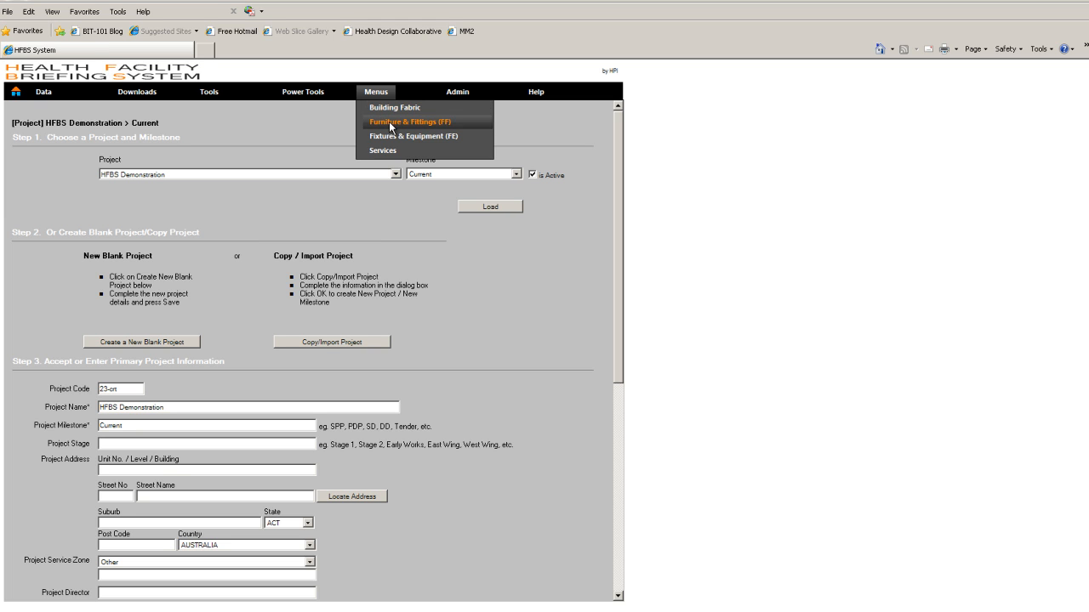
left_click(391, 126)
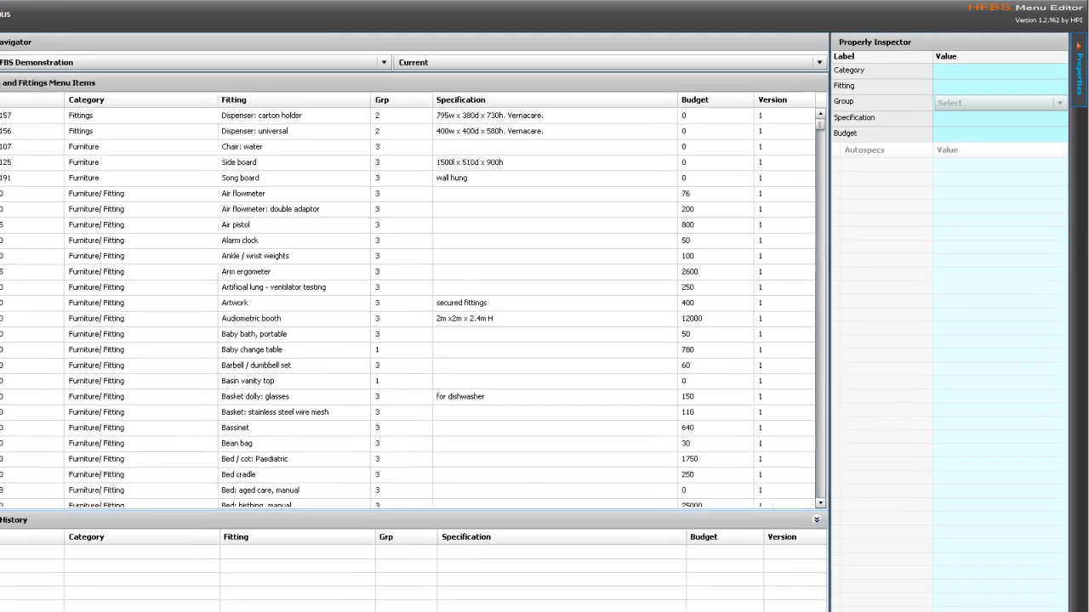
left_click(1002, 604)
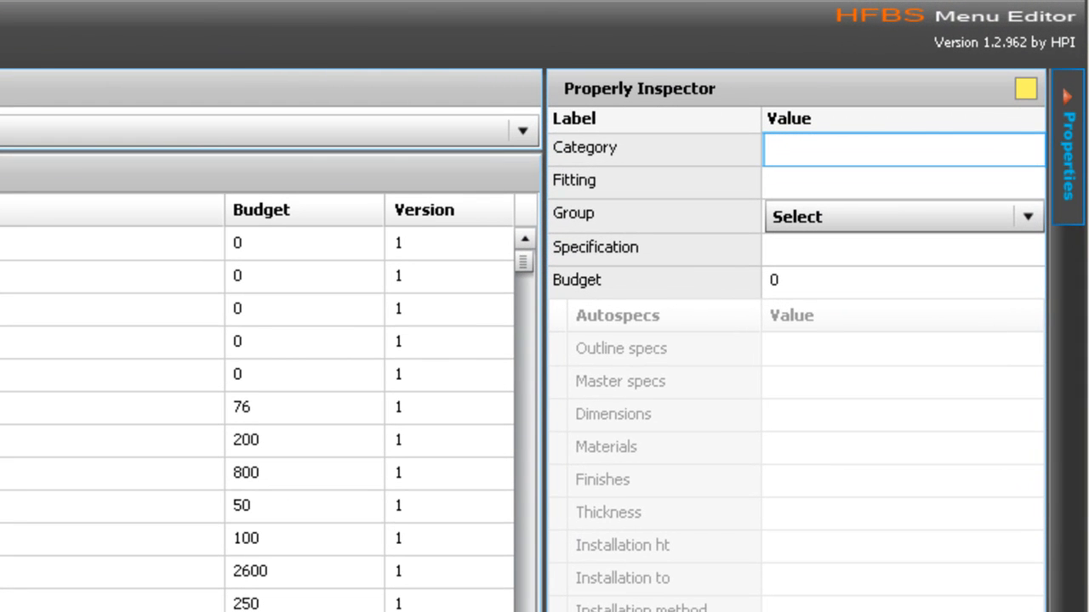
type("Furniture/Fitting")
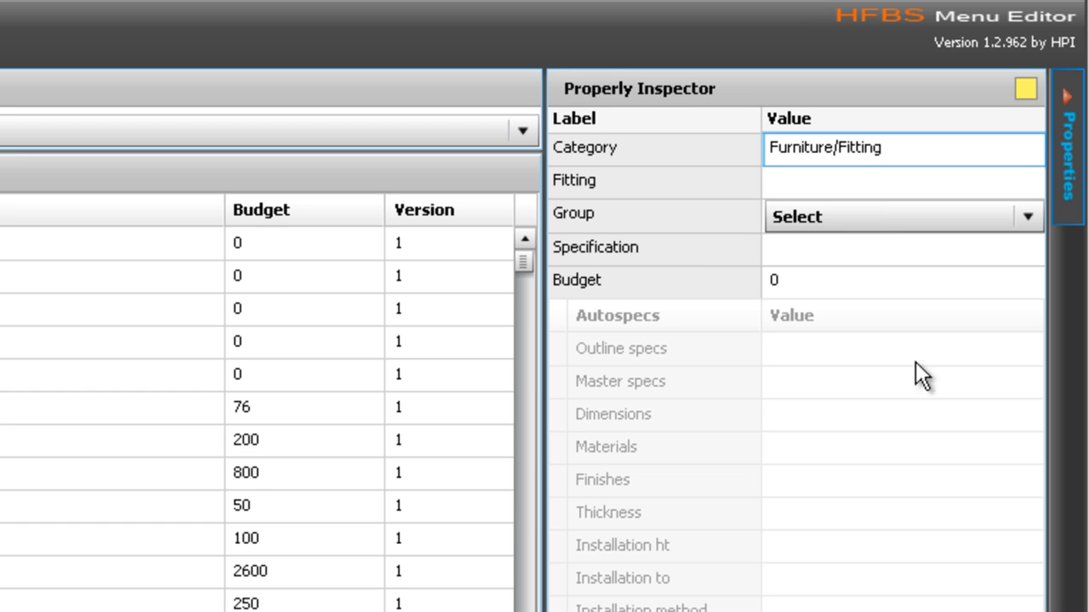
left_click(817, 182)
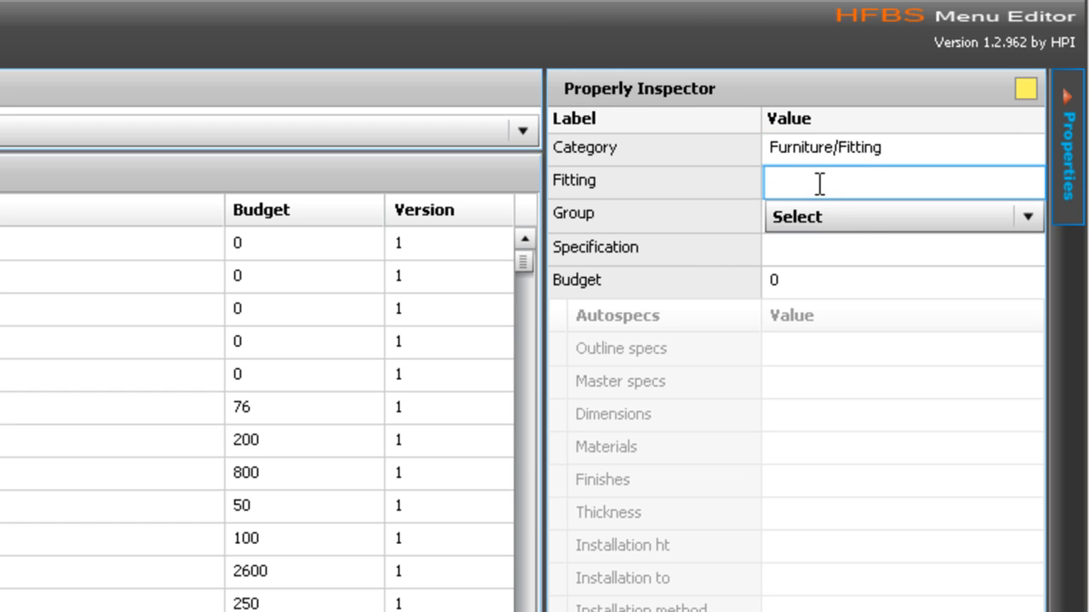
type("Tab")
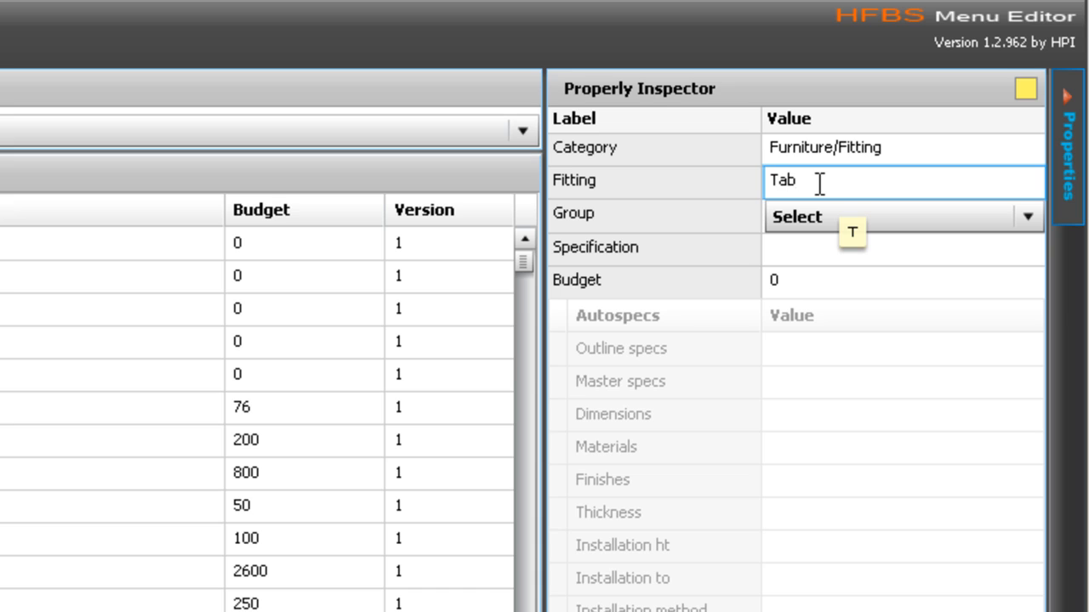
type("le: meeting round")
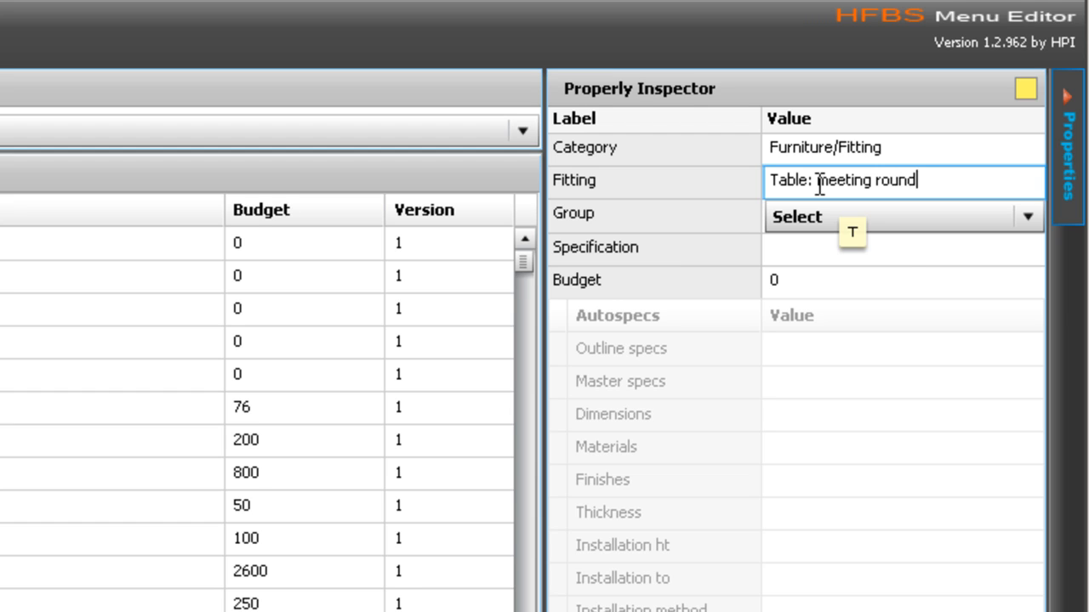
Set the new table item's group to 3, specification to 1800mm and budget to 350.
left_click(854, 217)
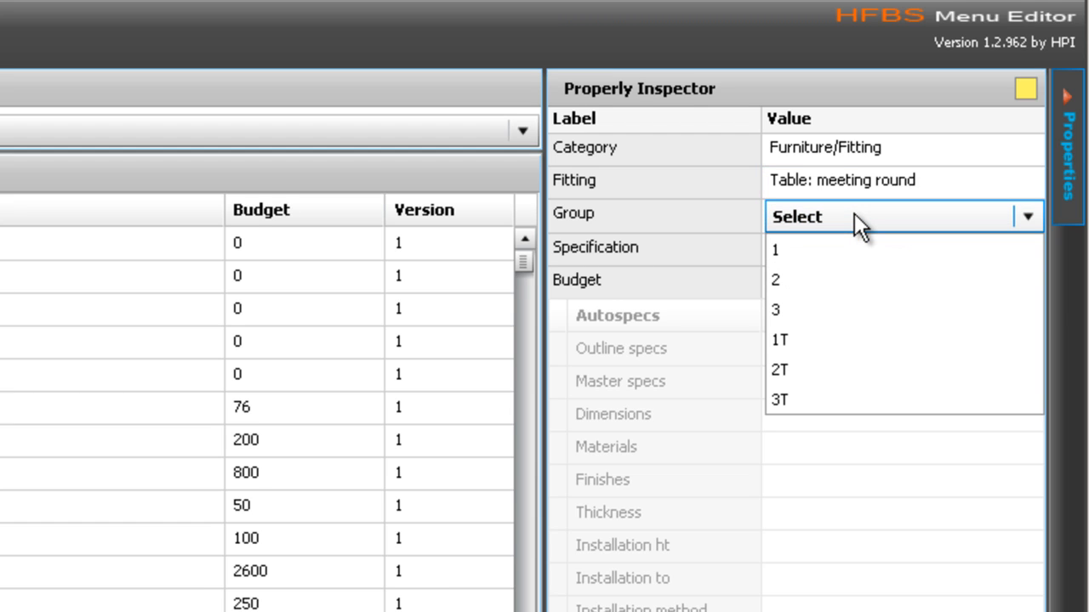
left_click(793, 310)
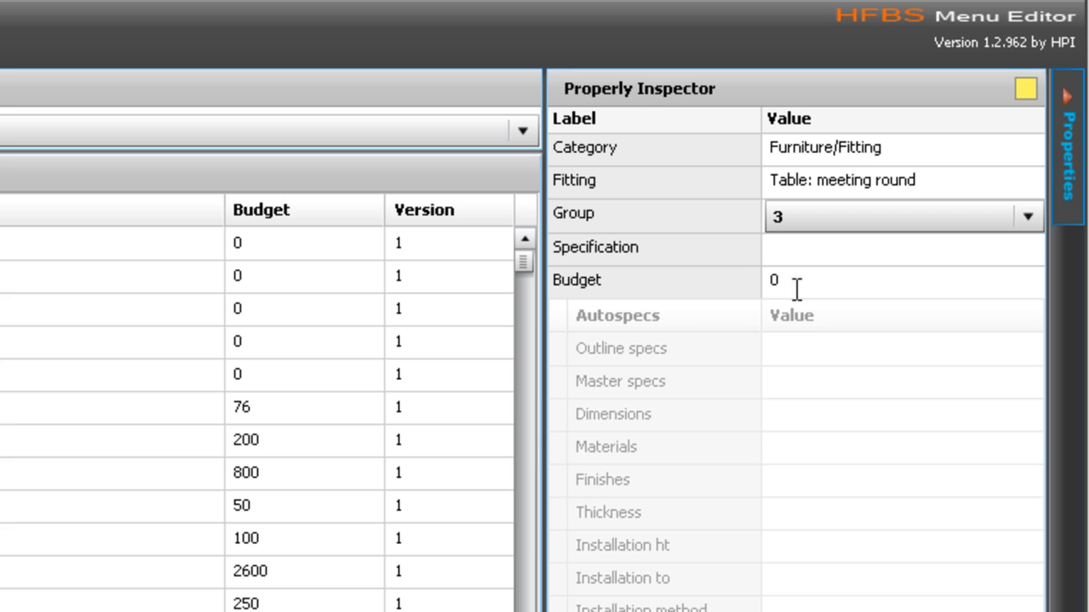
left_click(829, 258)
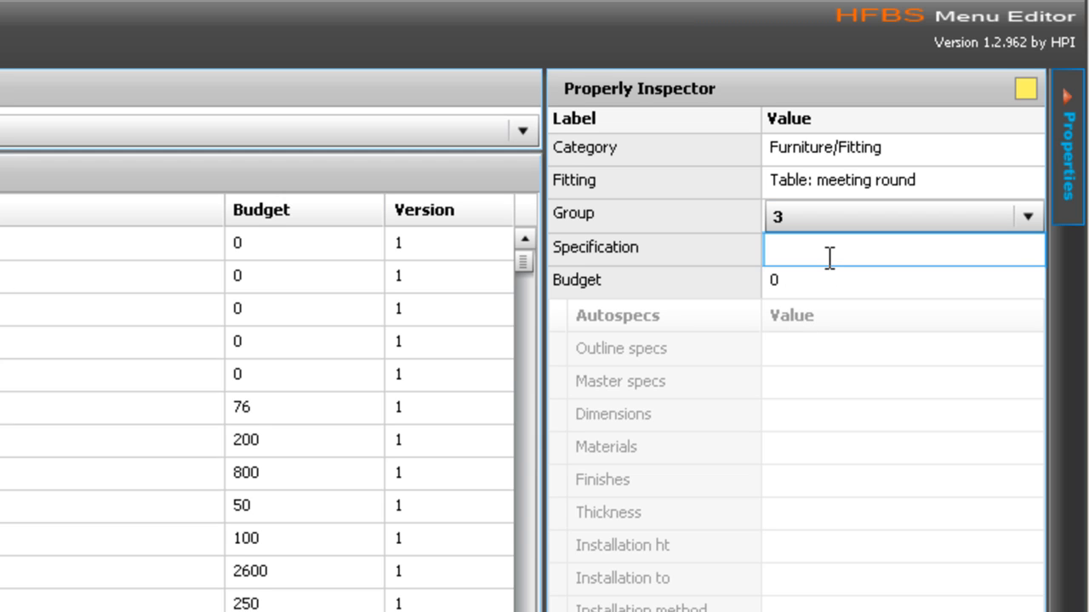
type("1800mm")
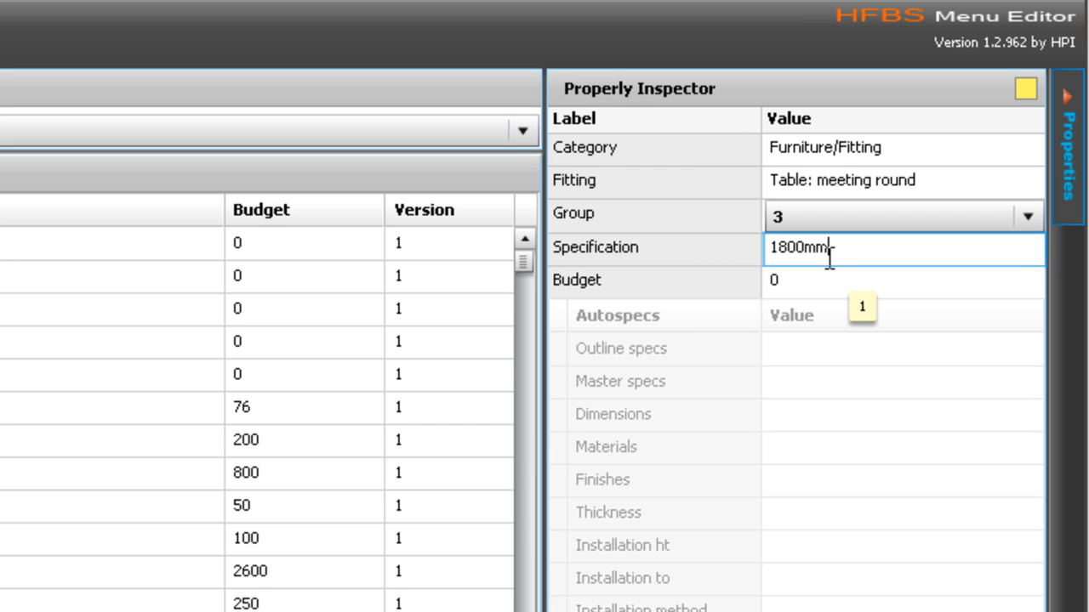
left_click(829, 282)
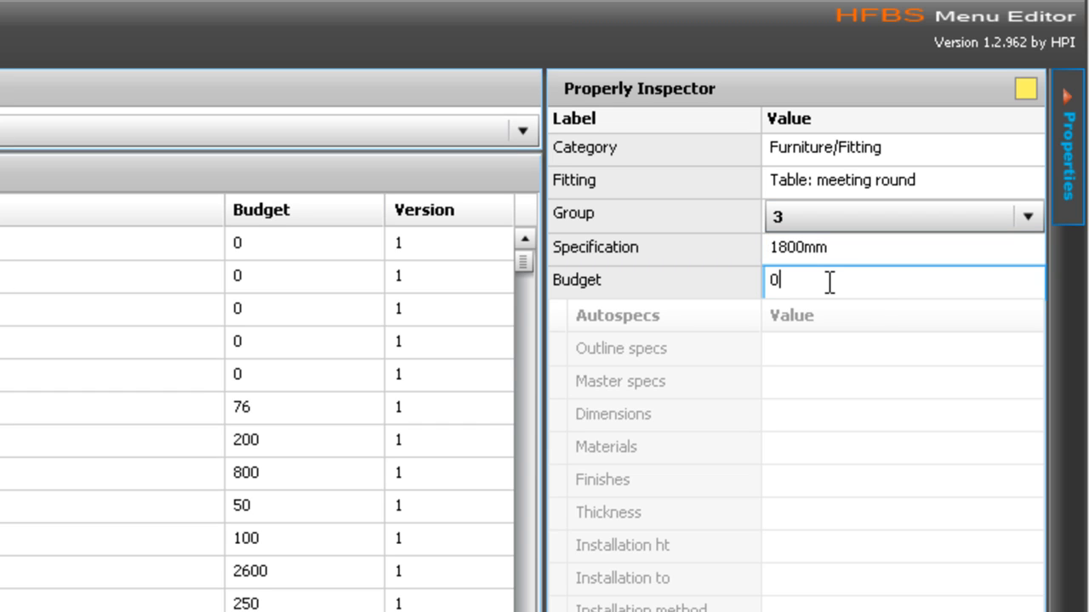
key("BackSpace")
type("350")
key("Return")
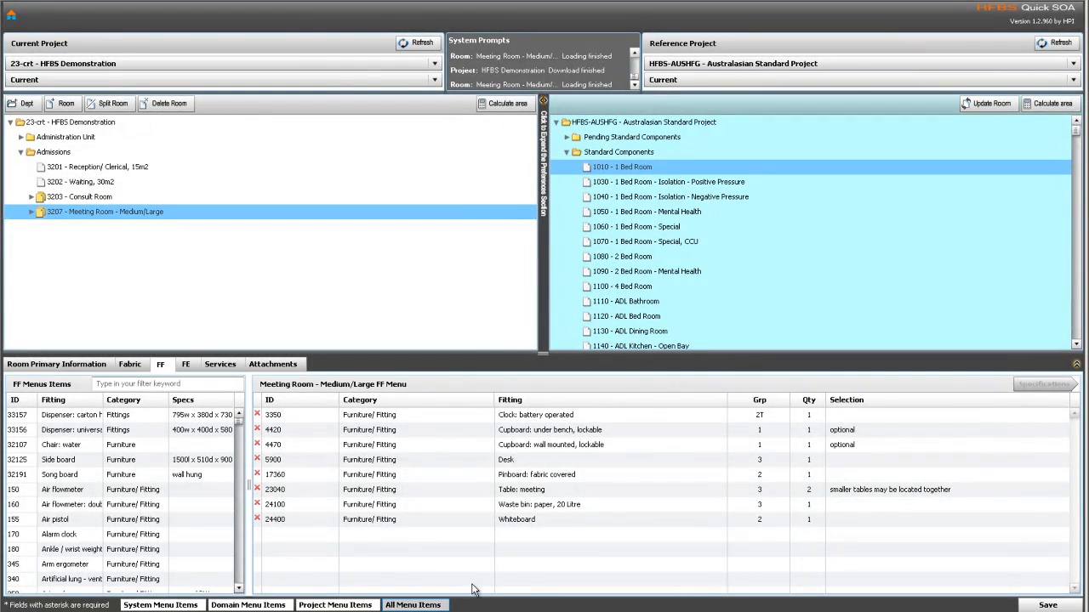
Return to Quick SOA, reload the current project and reselect meeting room 3207 under Admissions.
left_click(405, 44)
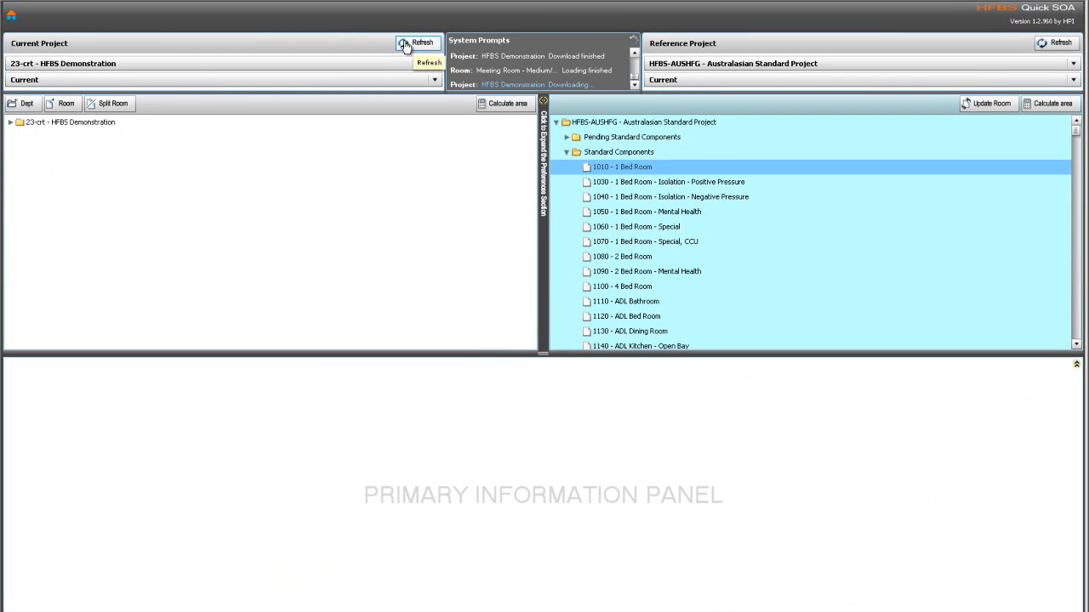
left_click(11, 122)
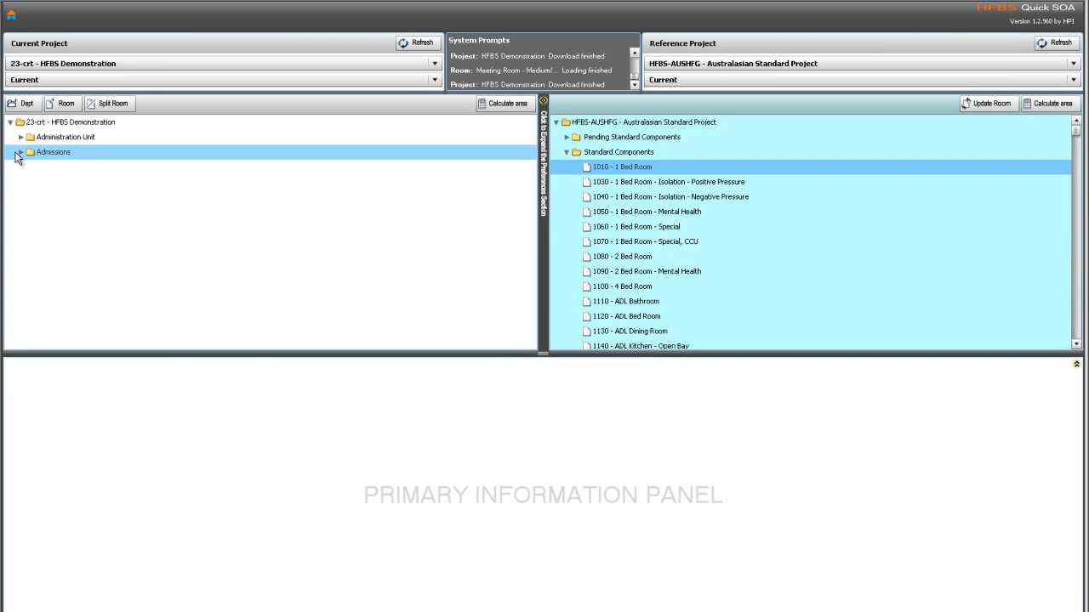
left_click(20, 152)
left_click(76, 213)
Filter the available FF items by "table" and add the new round meeting table to the meeting room's FF menu.
left_click(131, 384)
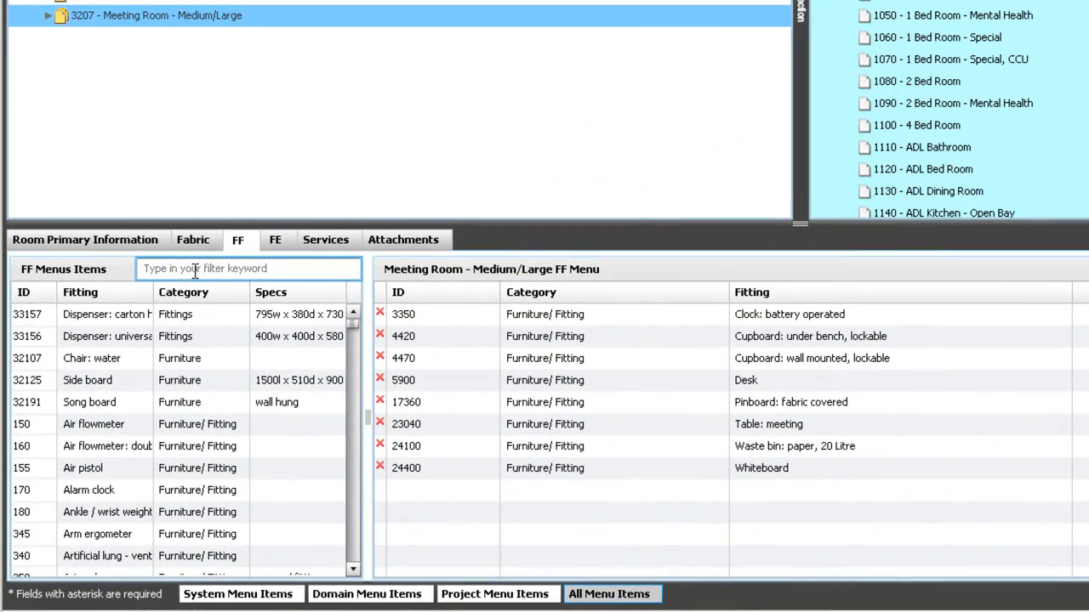
type("table")
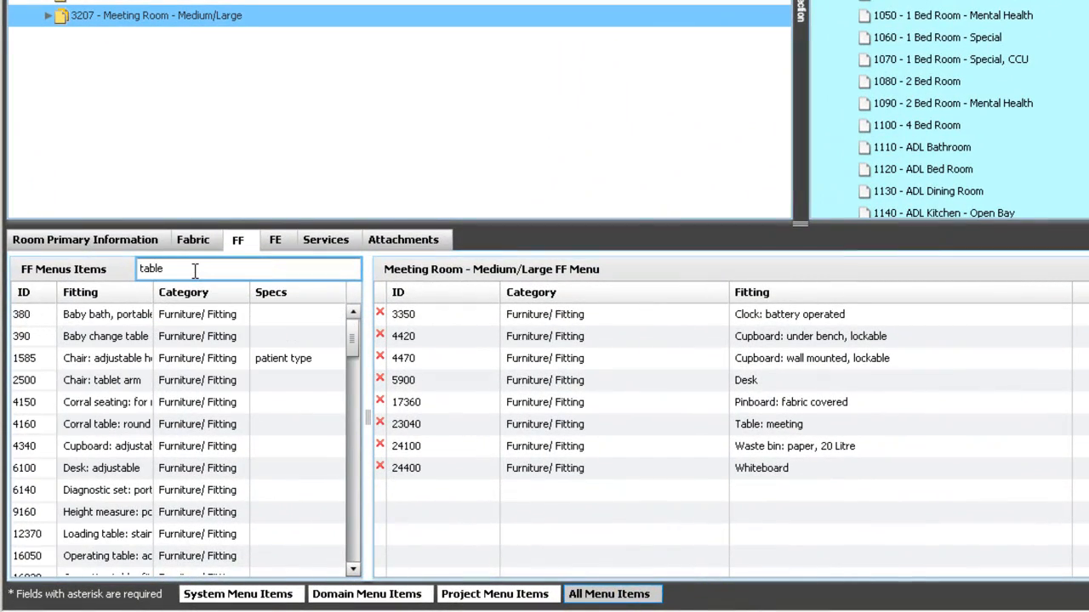
left_click_drag(353, 330, 332, 549)
left_click_drag(130, 556, 458, 454)
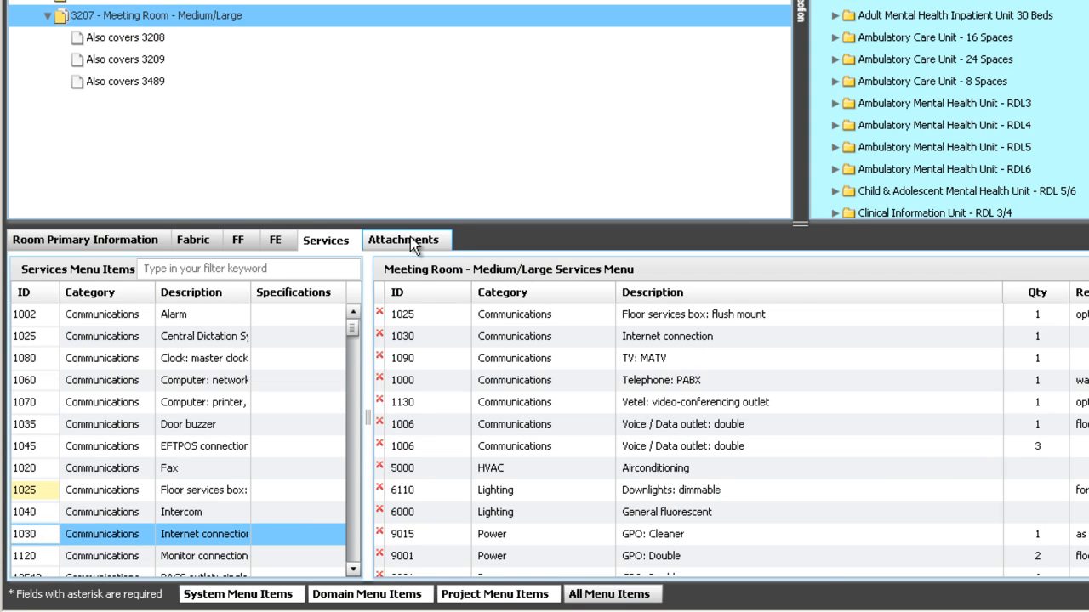
Upload "Briefs Schedule of Accomodation p45 45.jpg" as a project attachment of meeting room 3207.
left_click(410, 243)
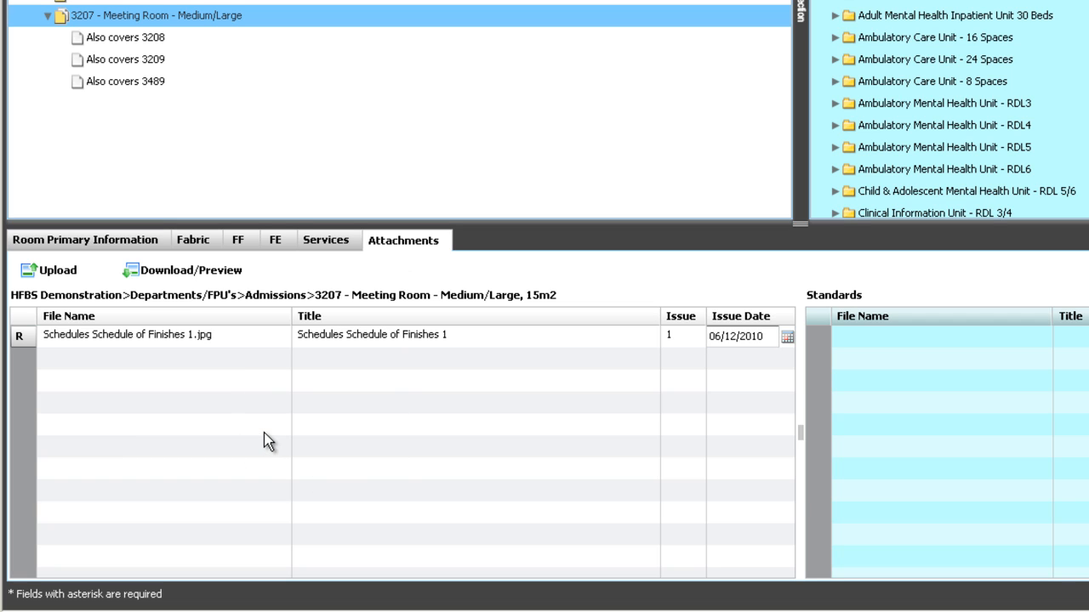
left_click(56, 274)
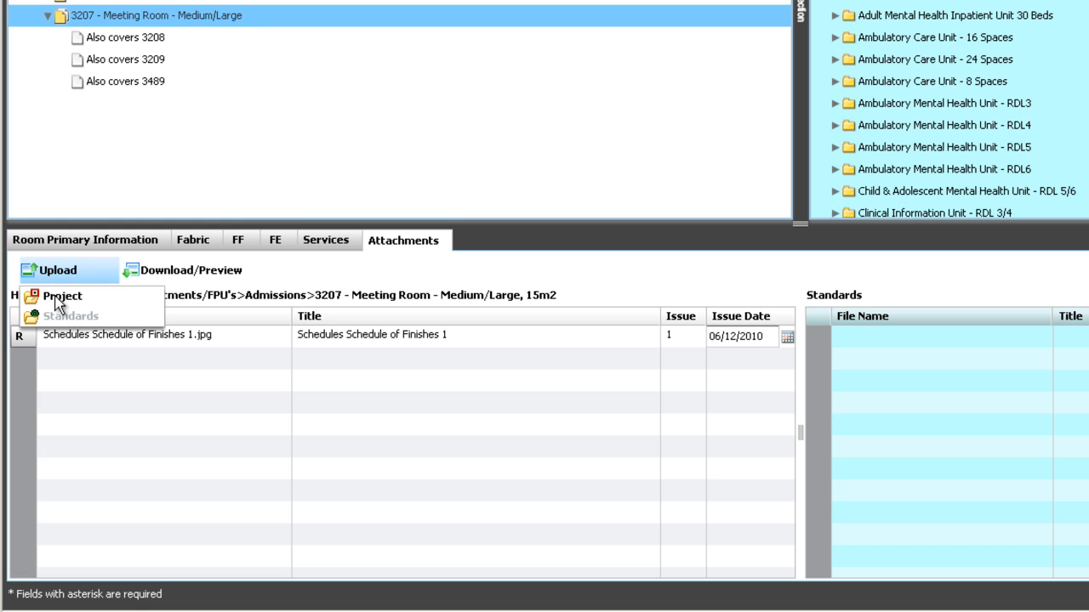
left_click(56, 297)
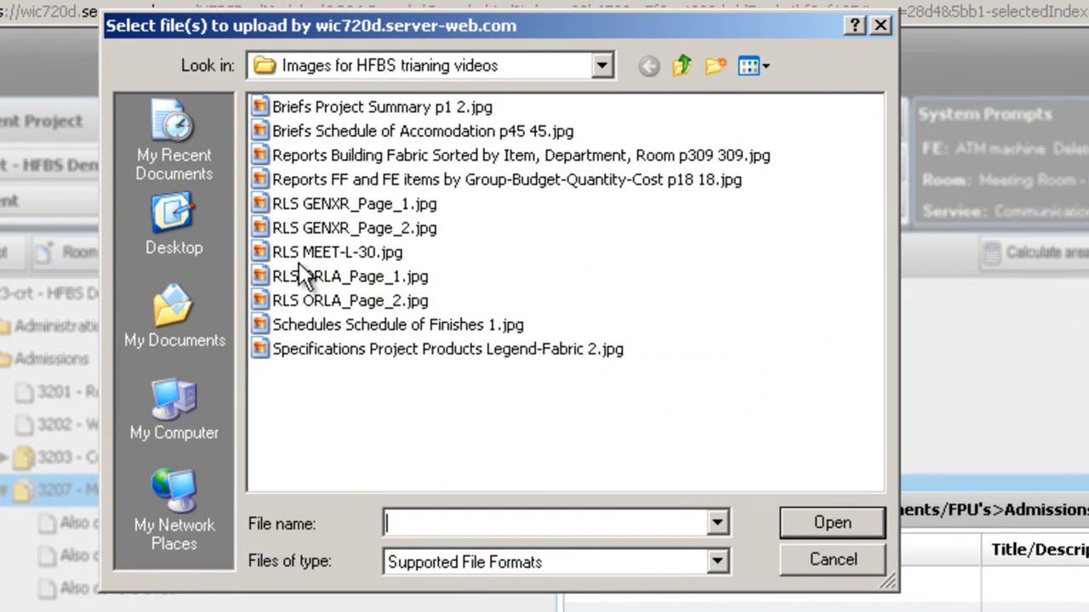
left_click(299, 133)
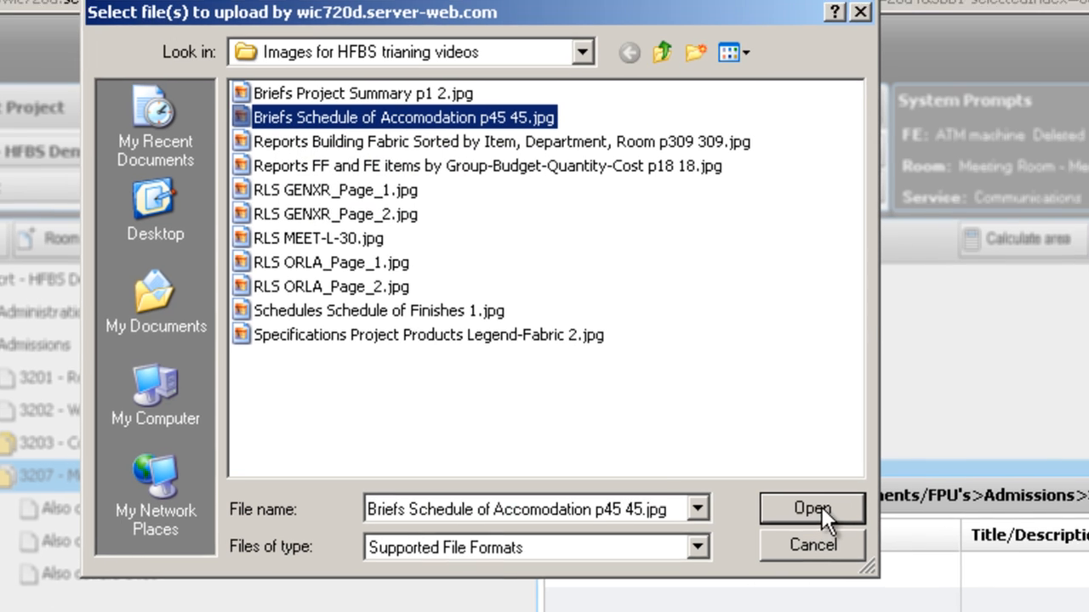
left_click(813, 507)
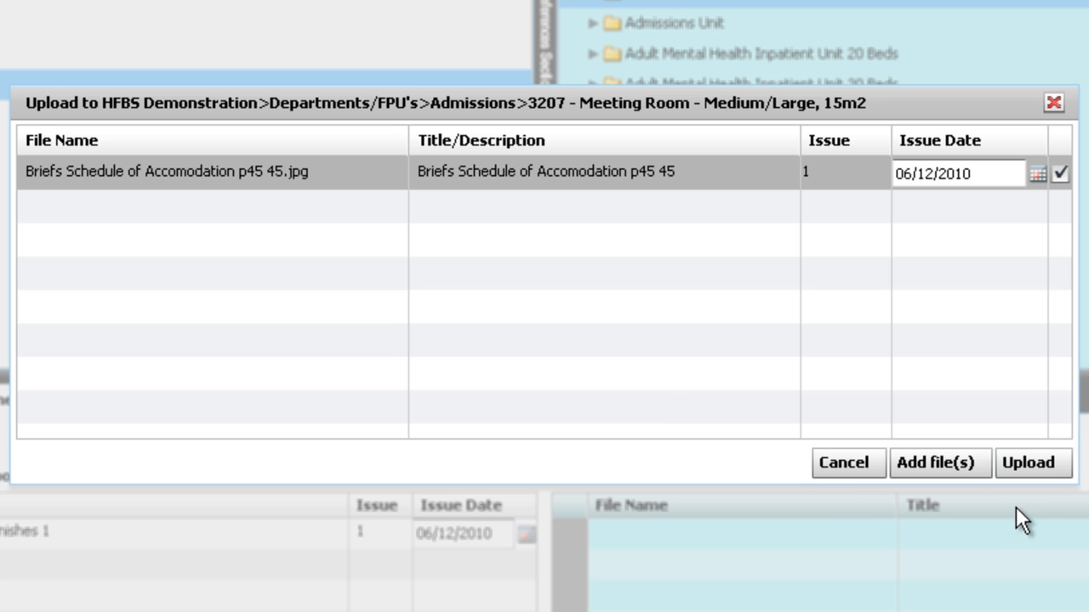
left_click(1035, 467)
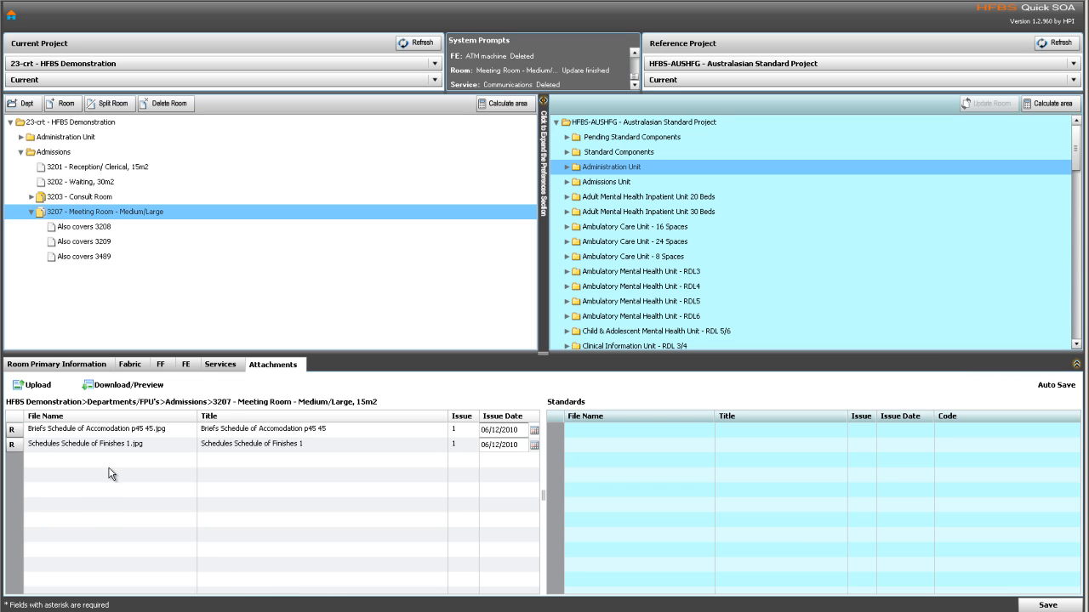
Download and open the meeting room's "Briefs Schedule of Accomodation p45 45.jpg" attachment.
left_click(11, 432)
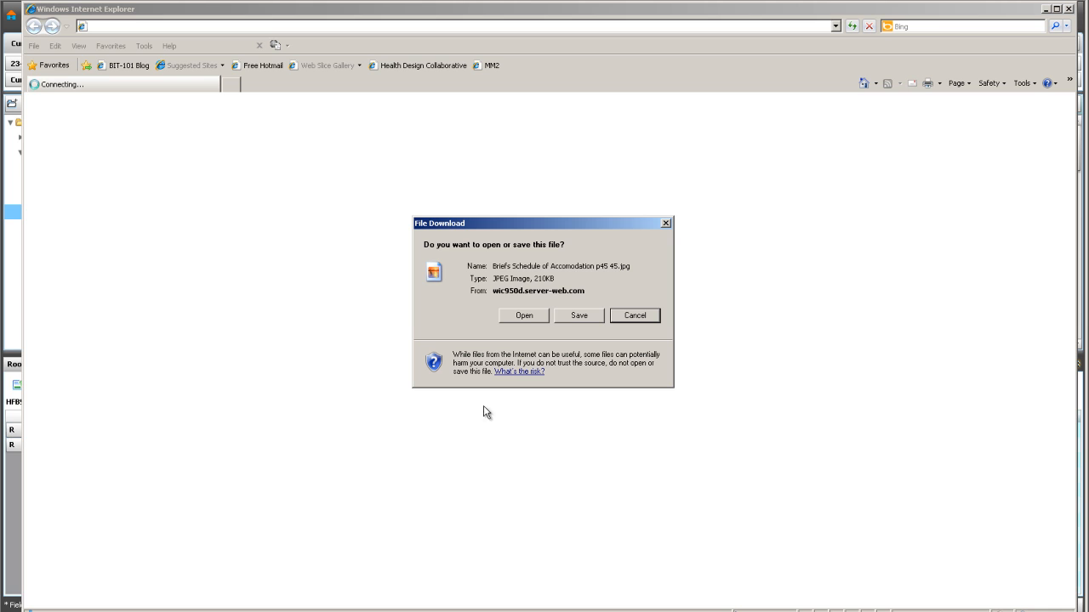
left_click(531, 317)
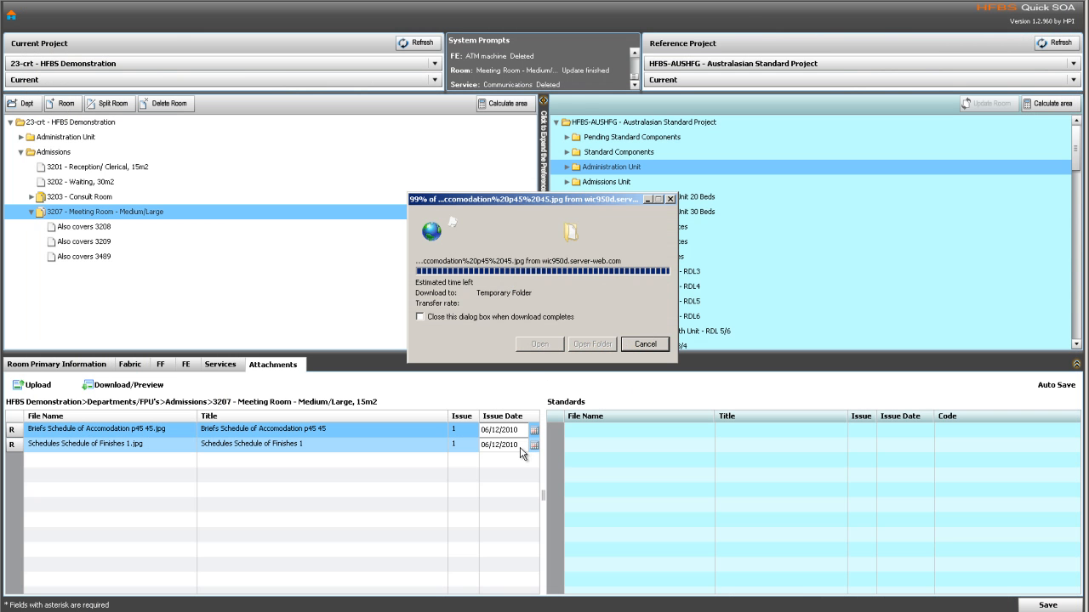